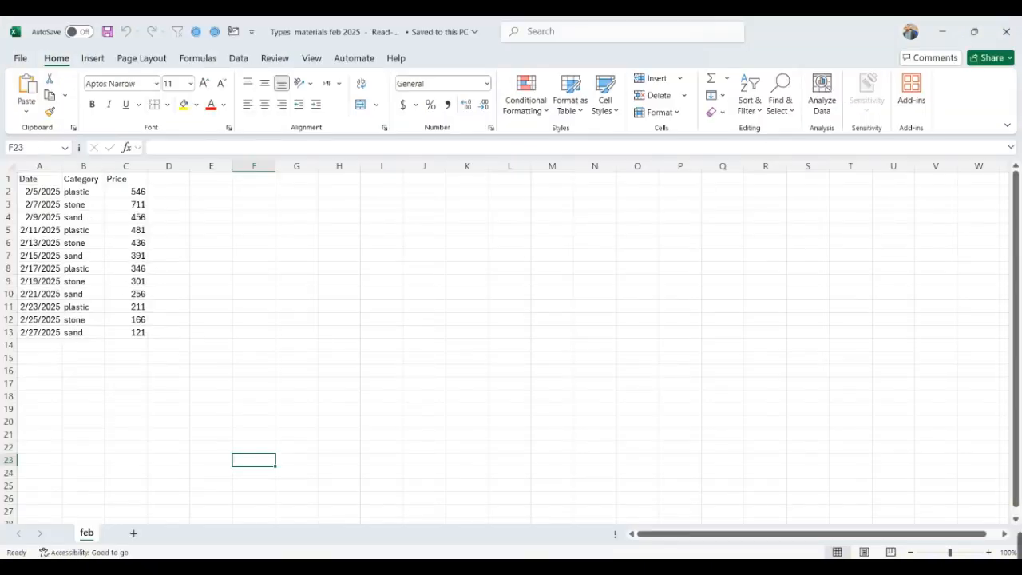
- Close the February materials workbook and view the e-mail in Outlook that carries the Types materials feb 2025 attachment
{"action": "left_click", "coordinate": [1007, 34]}
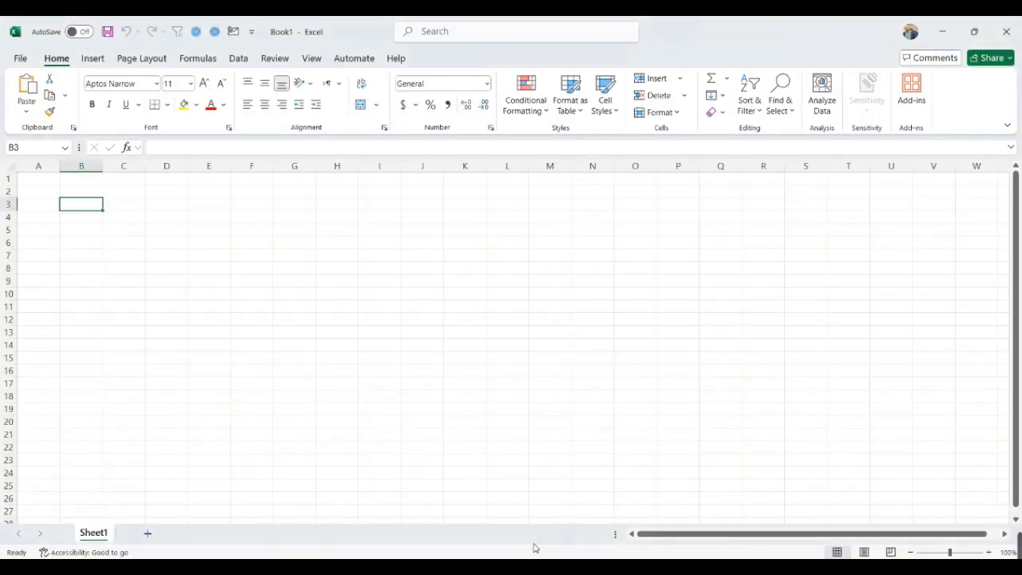
{"action": "left_click", "coordinate": [521, 565]}
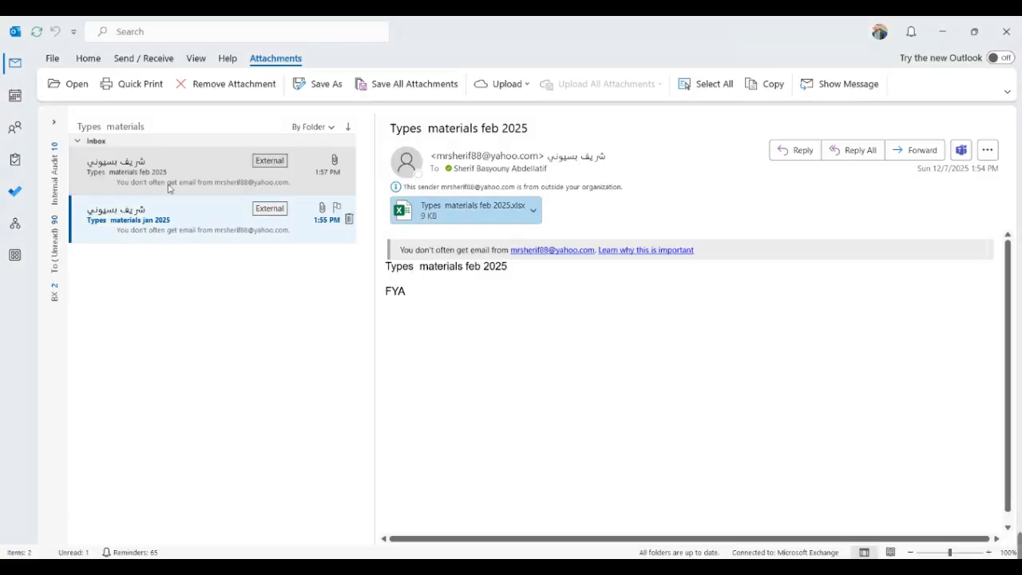
{"action": "left_click", "coordinate": [388, 129]}
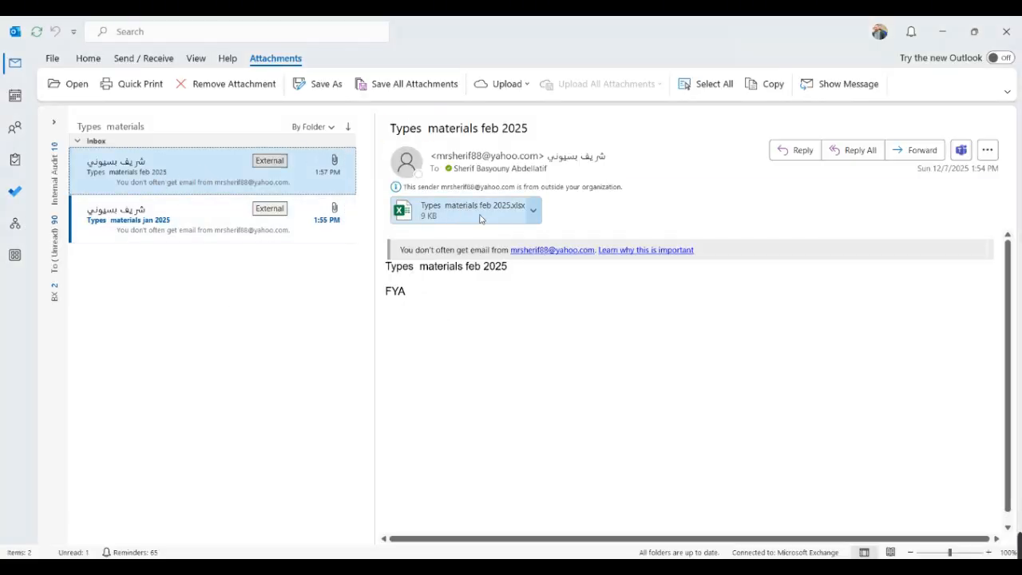
{"action": "left_click", "coordinate": [591, 373]}
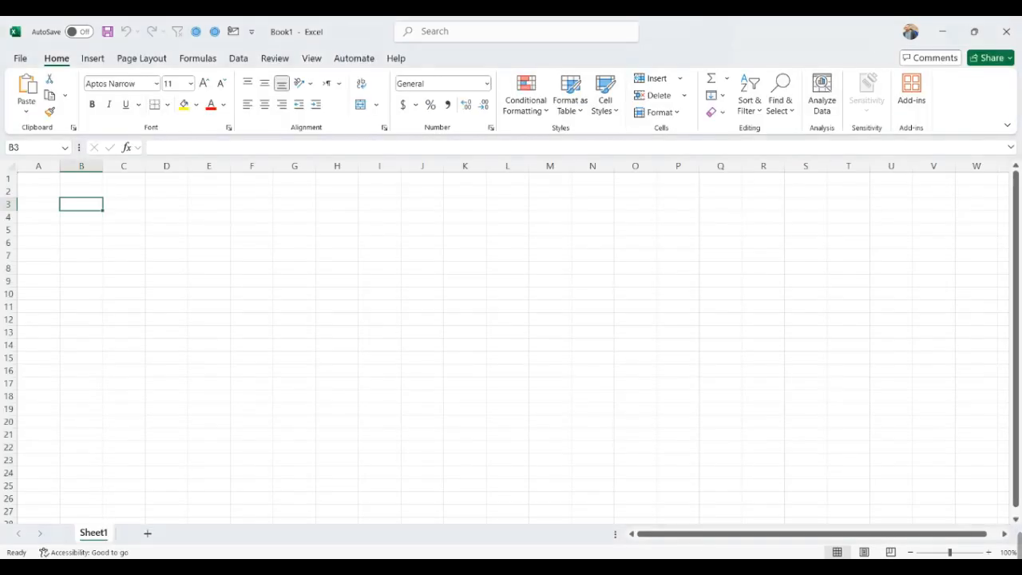
- Switch to the empty Excel workbook and create a blank Power Query starting from cell A1
{"action": "left_click", "coordinate": [38, 178]}
{"action": "left_click", "coordinate": [238, 58]}
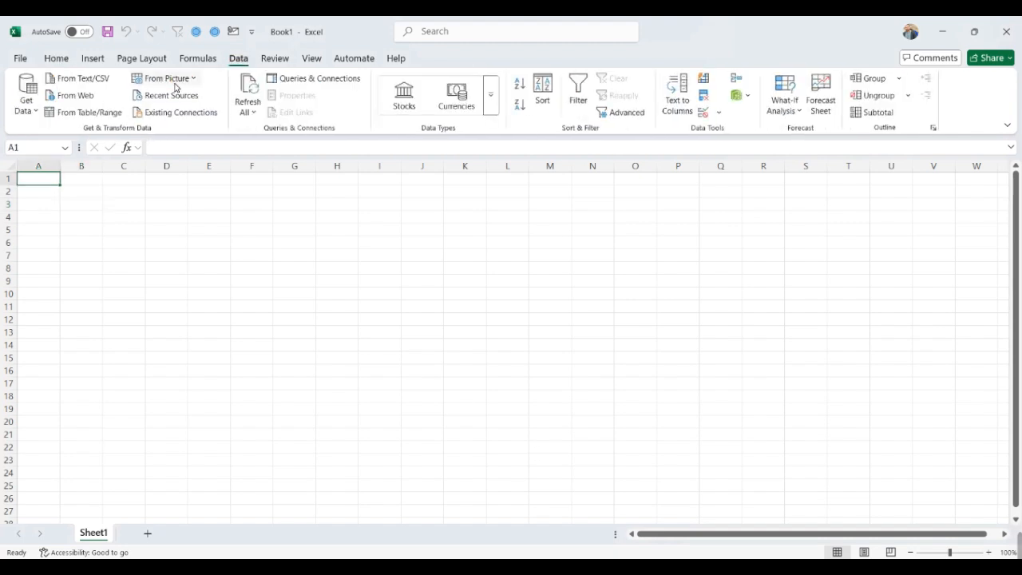
{"action": "left_click", "coordinate": [26, 99]}
{"action": "mouse_move", "coordinate": [103, 269]}
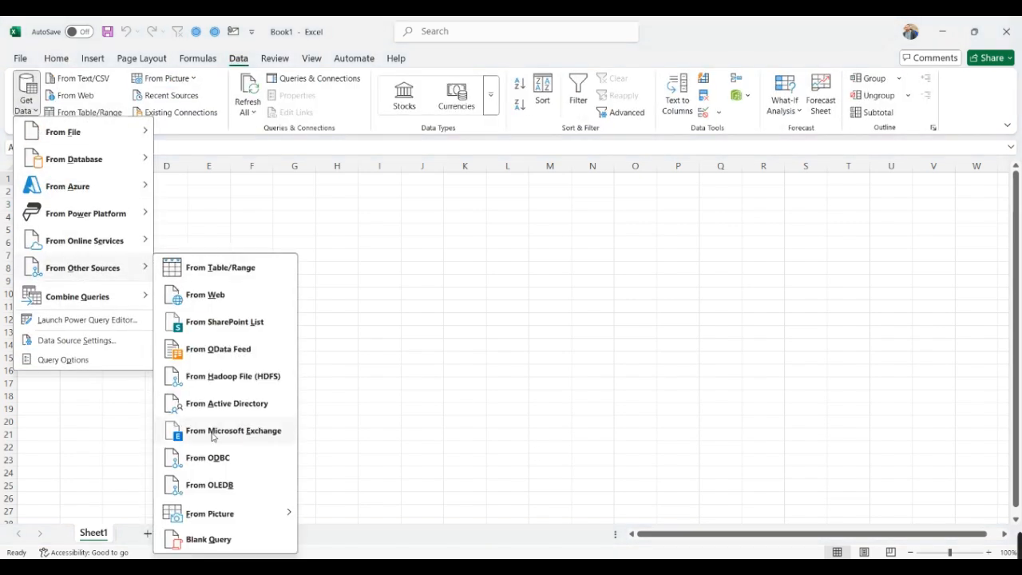
{"action": "left_click", "coordinate": [207, 540]}
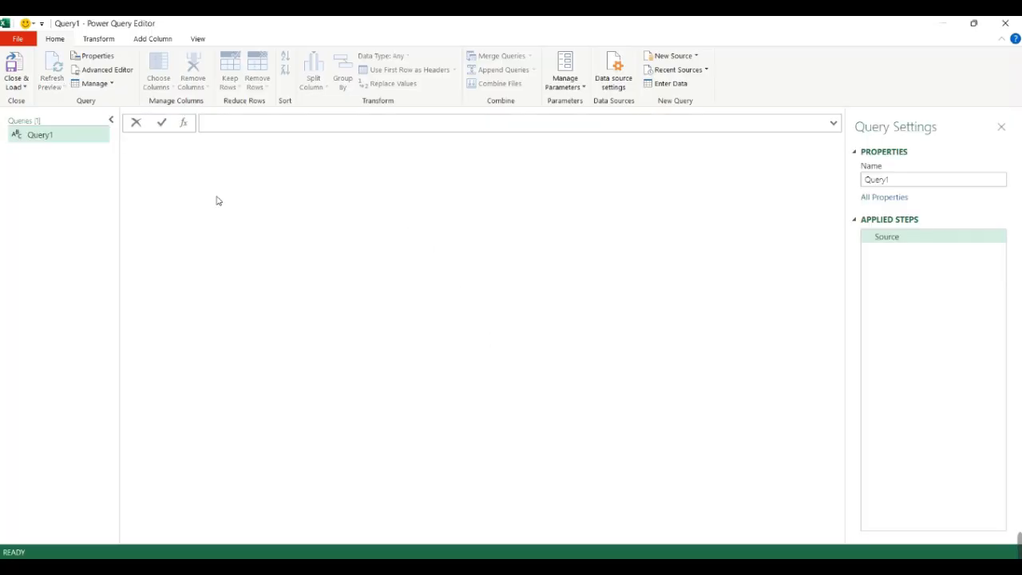
- Set the query source to the Exchange.Contents function with the mailbox e-mail address as its quoted argument
{"action": "left_click", "coordinate": [221, 128]}
{"action": "type", "text": "= Ex"}
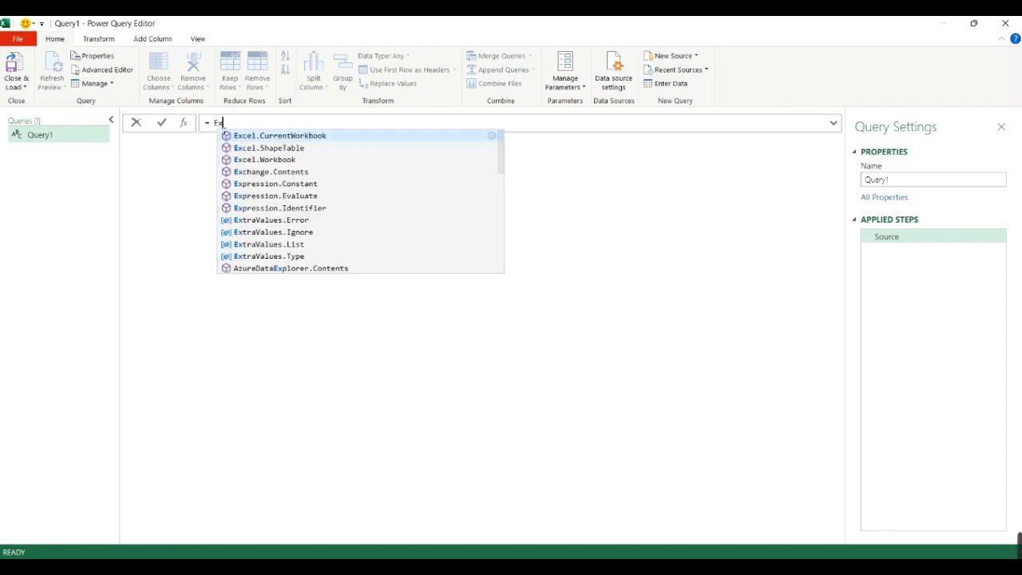
{"action": "type", "text": "c"}
{"action": "left_click", "coordinate": [296, 170]}
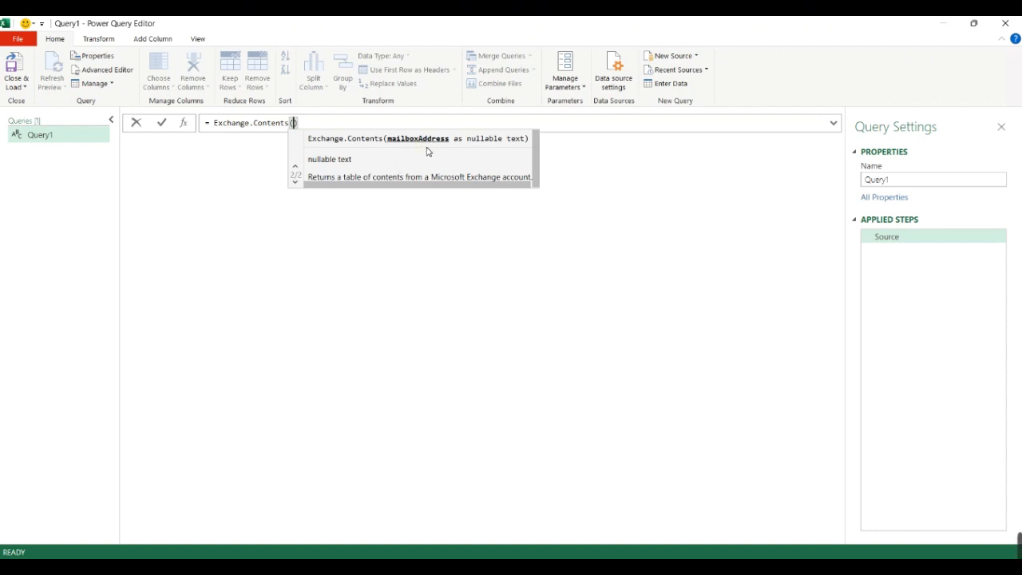
{"action": "type", "text": "\""}
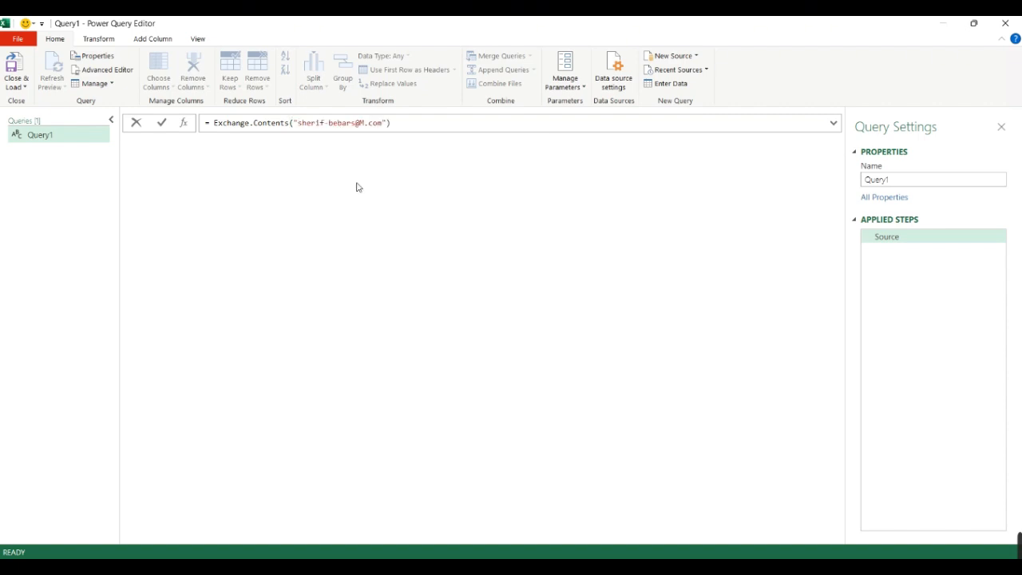
{"action": "type", "text": "icrosoft"}
{"action": "key", "text": "Return"}
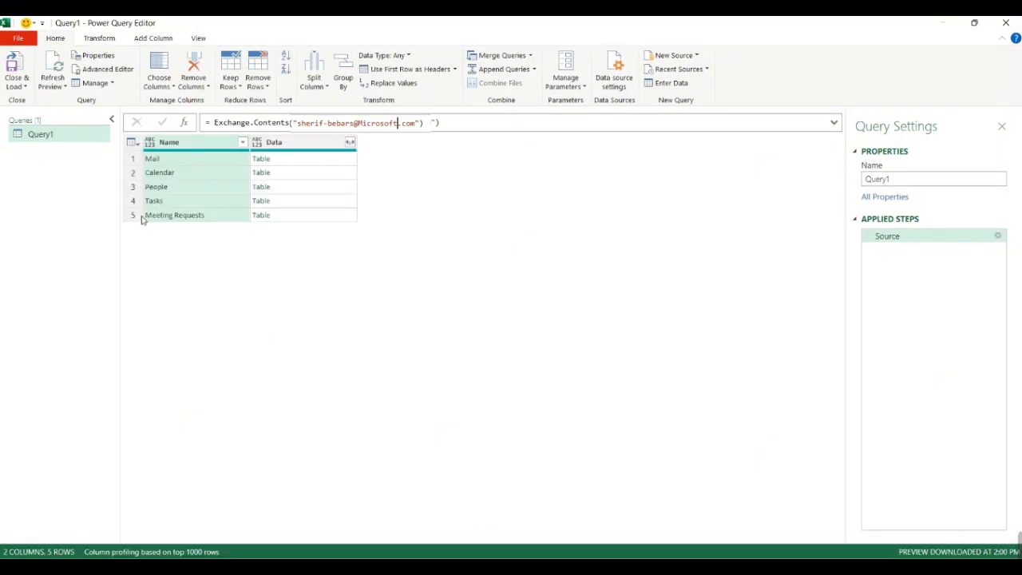
- Open the Mail table and expand the Sender column into Name and Address without the original column name as prefix
{"action": "left_click", "coordinate": [264, 159]}
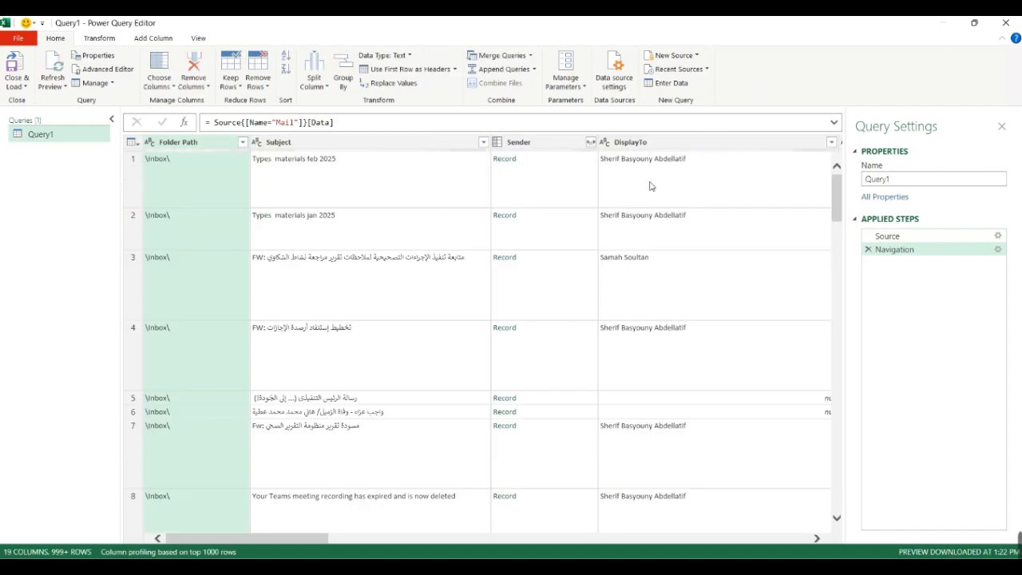
{"action": "left_click_drag", "start_coordinate": [322, 535], "coordinate": [424, 381]}
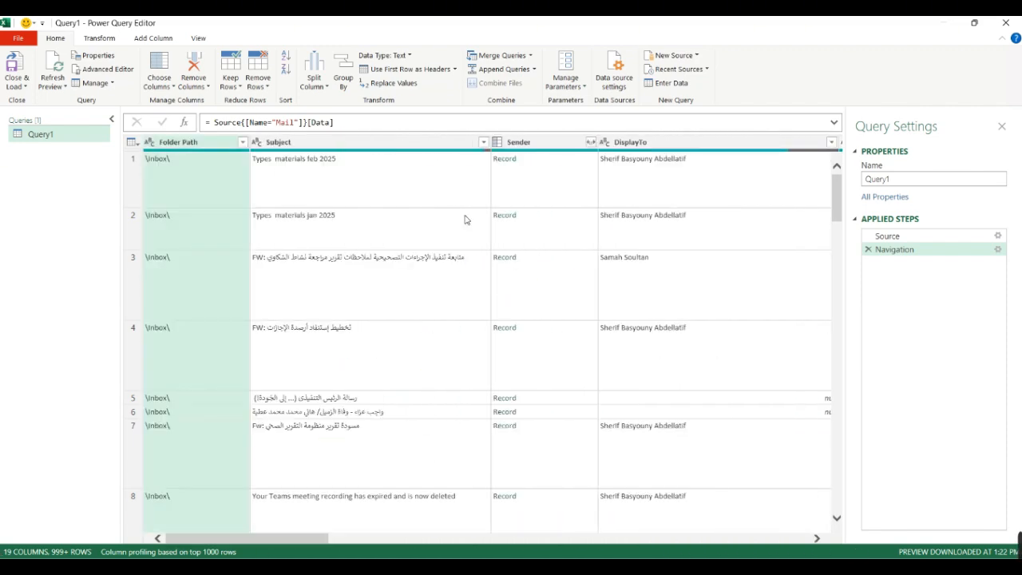
{"action": "left_click", "coordinate": [591, 142]}
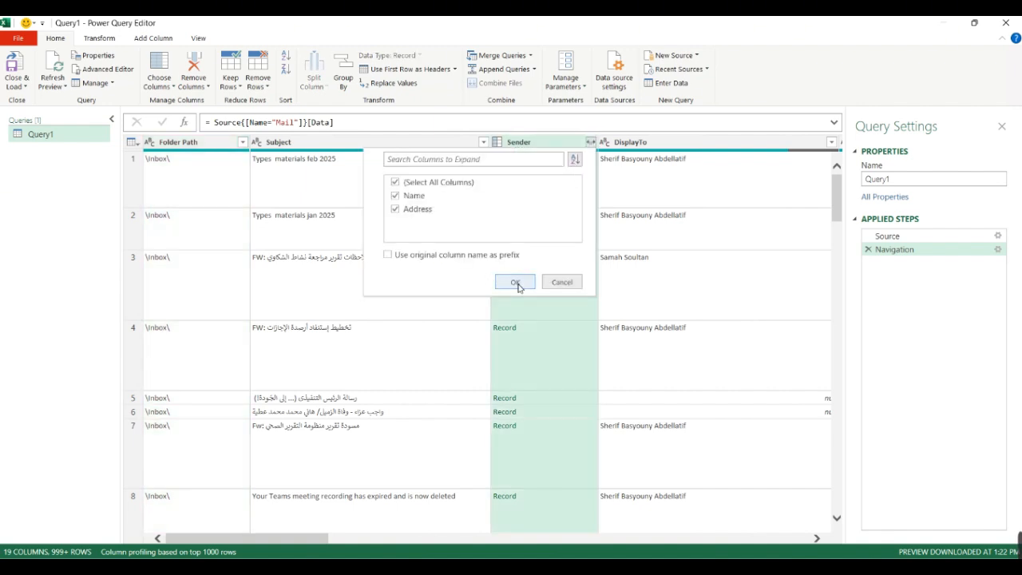
{"action": "left_click", "coordinate": [516, 281]}
- Filter the Address column to keep only the messages from the materials sender's e-mail address
{"action": "left_click", "coordinate": [730, 142]}
{"action": "left_click", "coordinate": [591, 262]}
{"action": "type", "text": "sherif"}
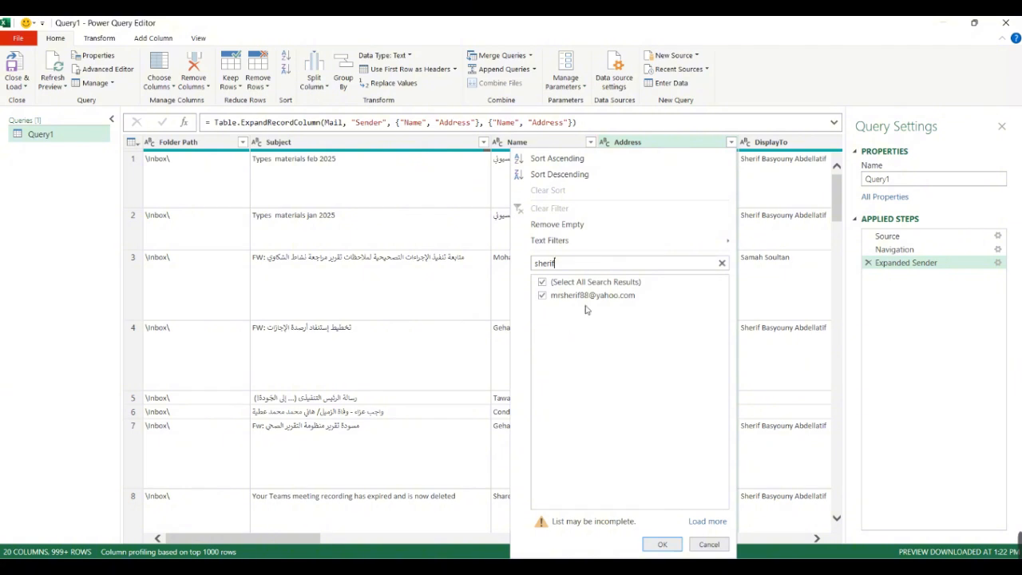
{"action": "left_click", "coordinate": [665, 544]}
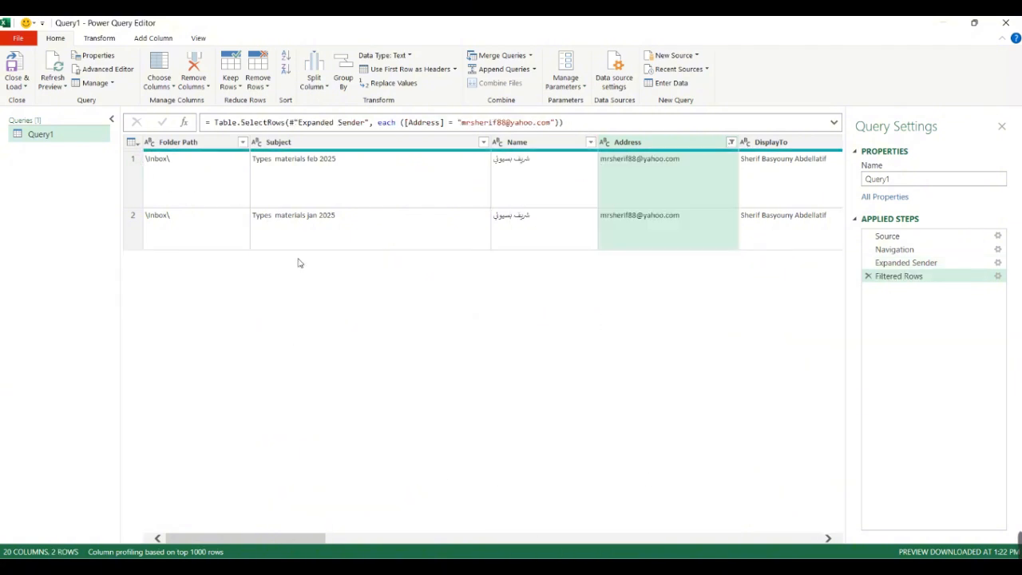
- Filter the Subject column to keep rows whose subject contains "Types"
{"action": "left_click", "coordinate": [483, 142]}
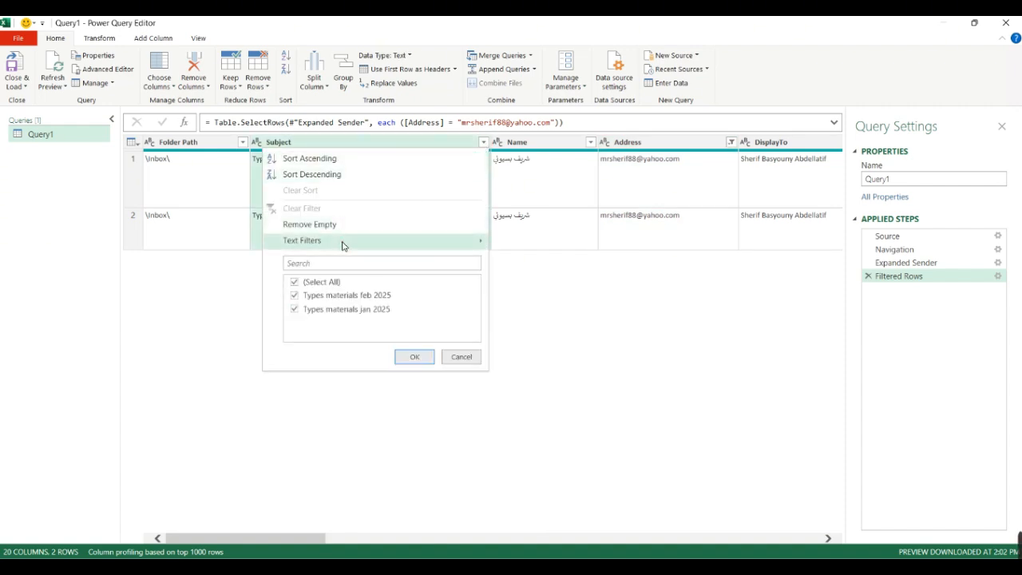
{"action": "mouse_move", "coordinate": [341, 242]}
{"action": "left_click", "coordinate": [543, 347]}
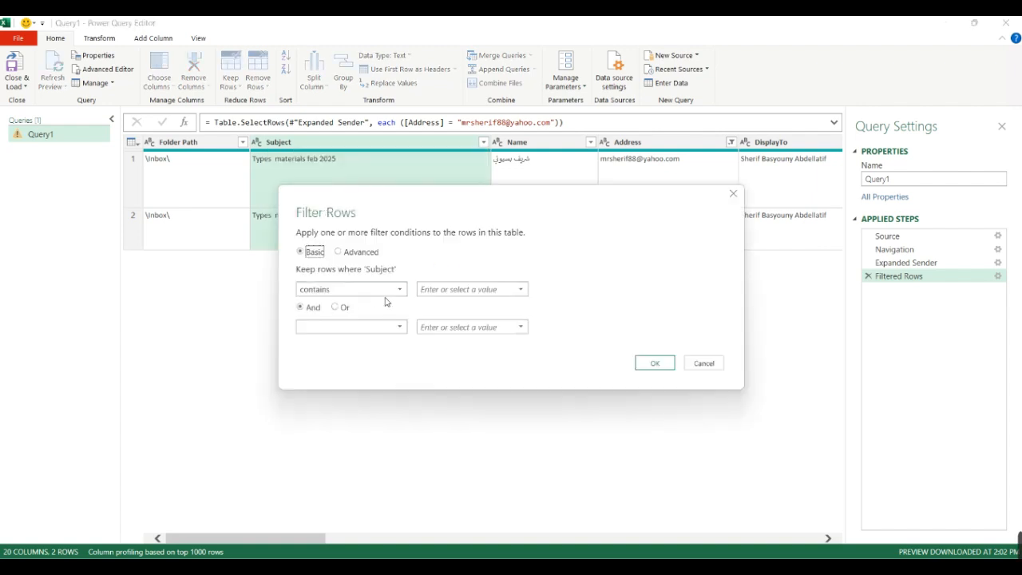
{"action": "left_click", "coordinate": [453, 289]}
{"action": "left_click", "coordinate": [653, 363]}
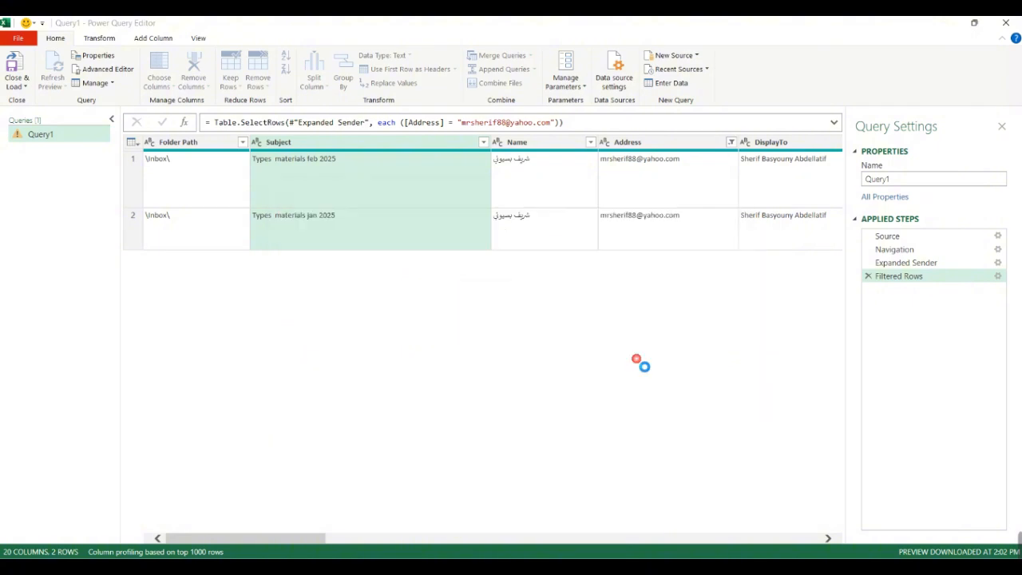
- Filter the HasAttachments column with a logical filter to keep rows that equal TRUE
{"action": "left_click_drag", "start_coordinate": [269, 538], "coordinate": [581, 536]}
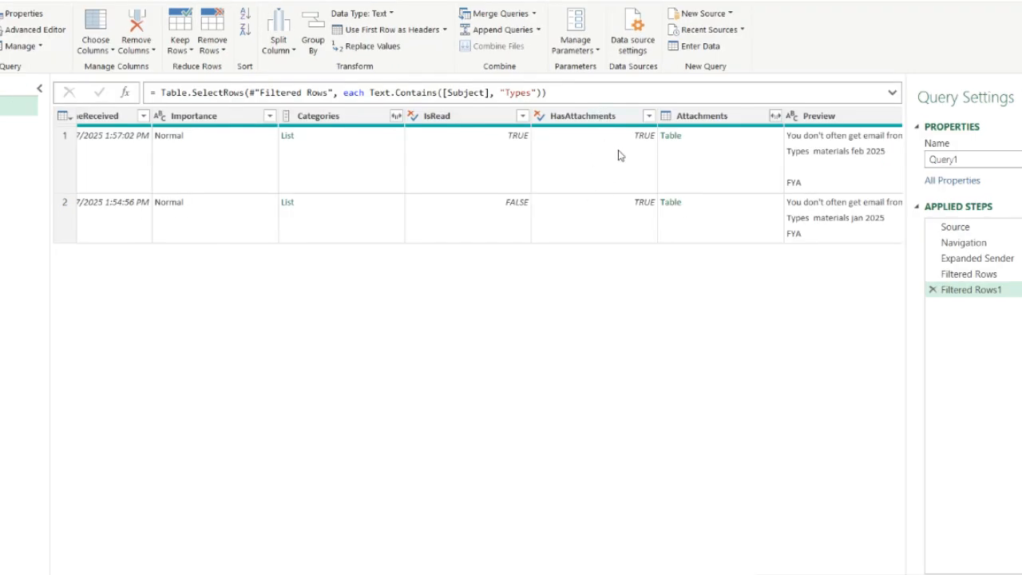
{"action": "left_click", "coordinate": [648, 116]}
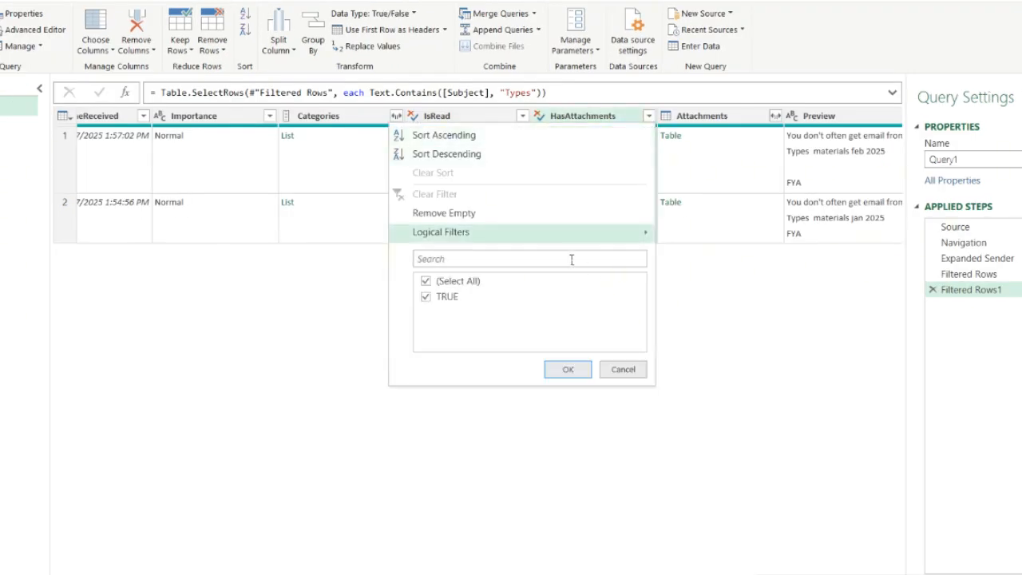
{"action": "mouse_move", "coordinate": [567, 232]}
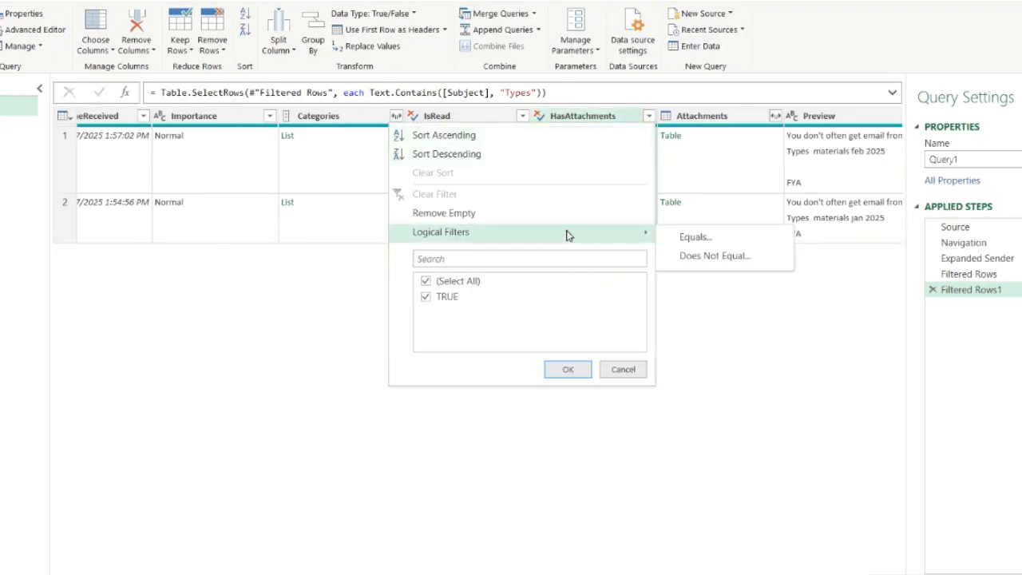
{"action": "left_click", "coordinate": [694, 238]}
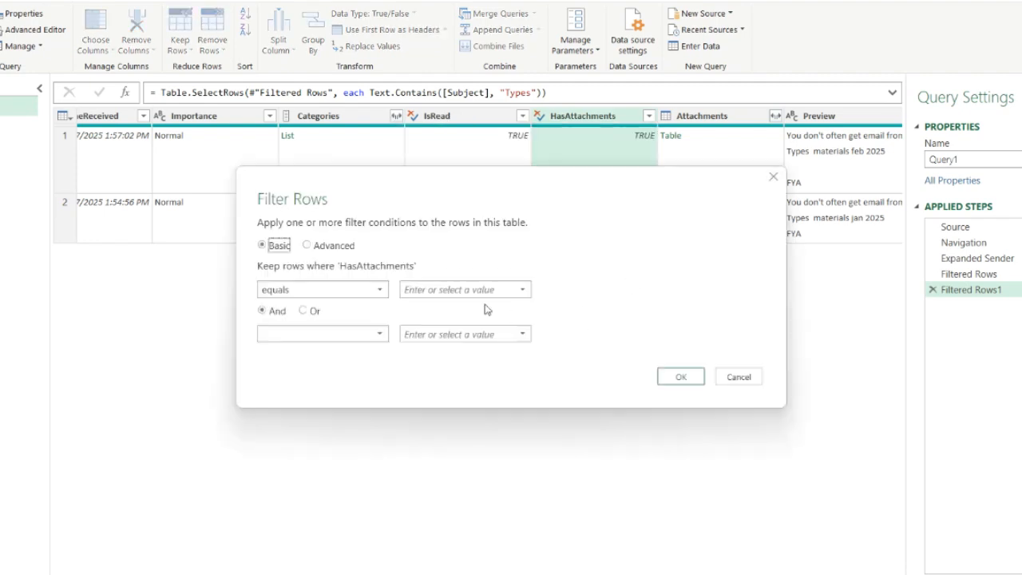
{"action": "left_click", "coordinate": [463, 289]}
{"action": "type", "text": "T"}
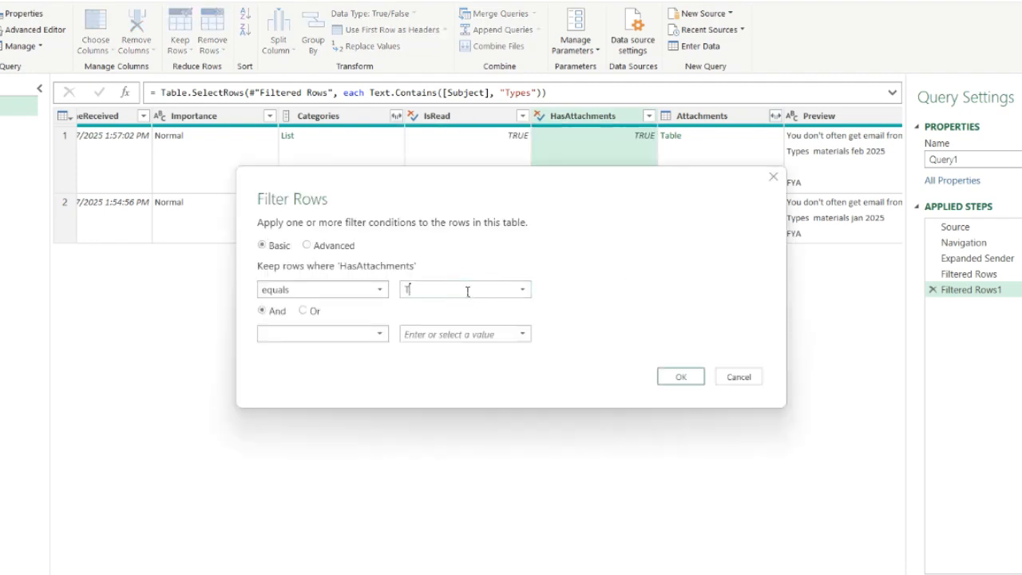
{"action": "type", "text": "RUE"}
{"action": "left_click", "coordinate": [679, 376]}
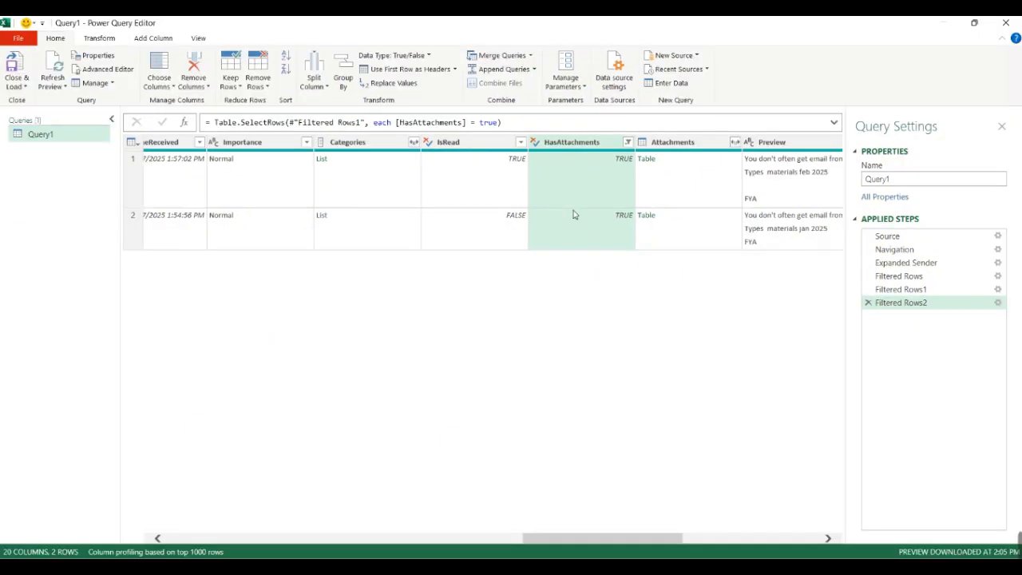
- Keep only the Subject, DateTimeReceived and Attachments columns and remove all other columns
{"action": "mouse_move", "coordinate": [659, 540]}
{"action": "left_mouse_down"}
{"action": "mouse_move", "coordinate": [278, 529]}
{"action": "mouse_move", "coordinate": [664, 537]}
{"action": "left_mouse_up"}
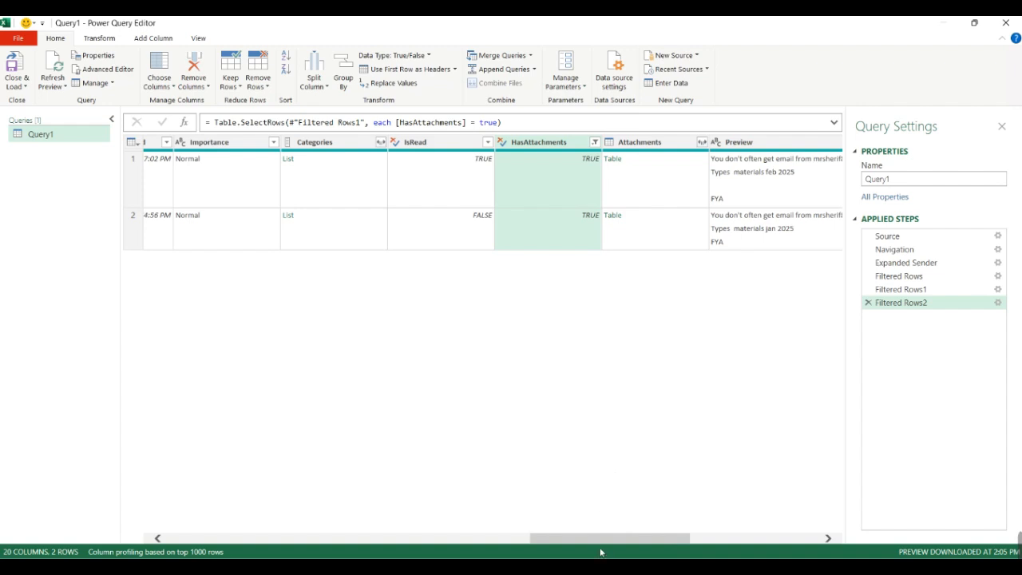
{"action": "left_click_drag", "start_coordinate": [595, 539], "coordinate": [136, 529]}
{"action": "left_click", "coordinate": [342, 150]}
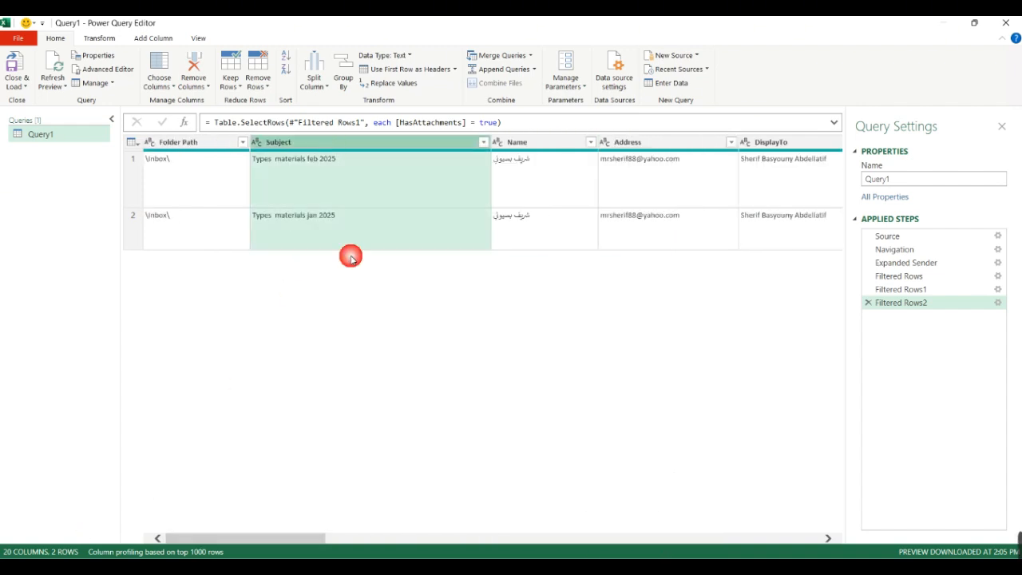
{"action": "left_click_drag", "start_coordinate": [247, 541], "coordinate": [556, 540]}
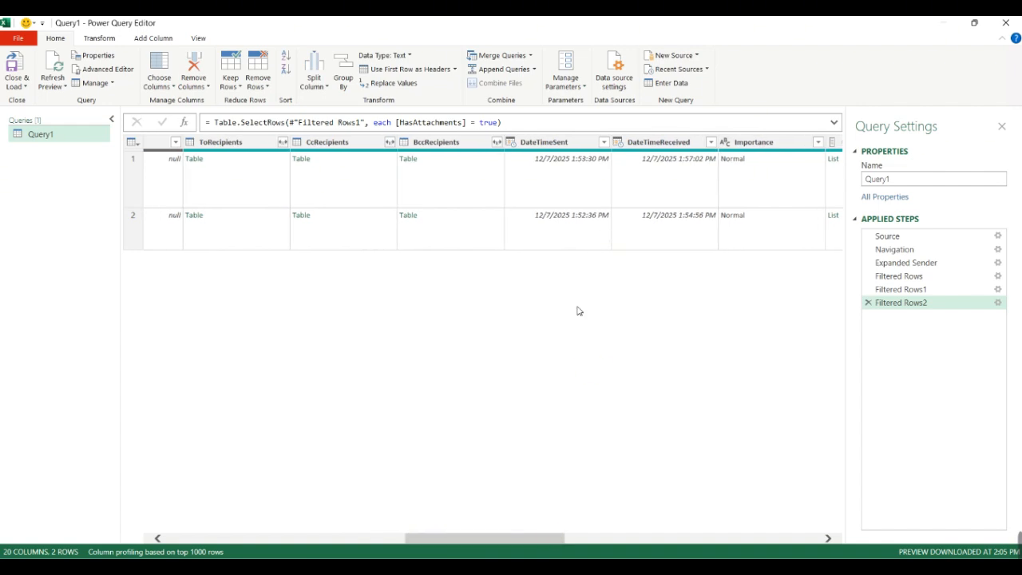
{"action": "left_click", "coordinate": [663, 148]}
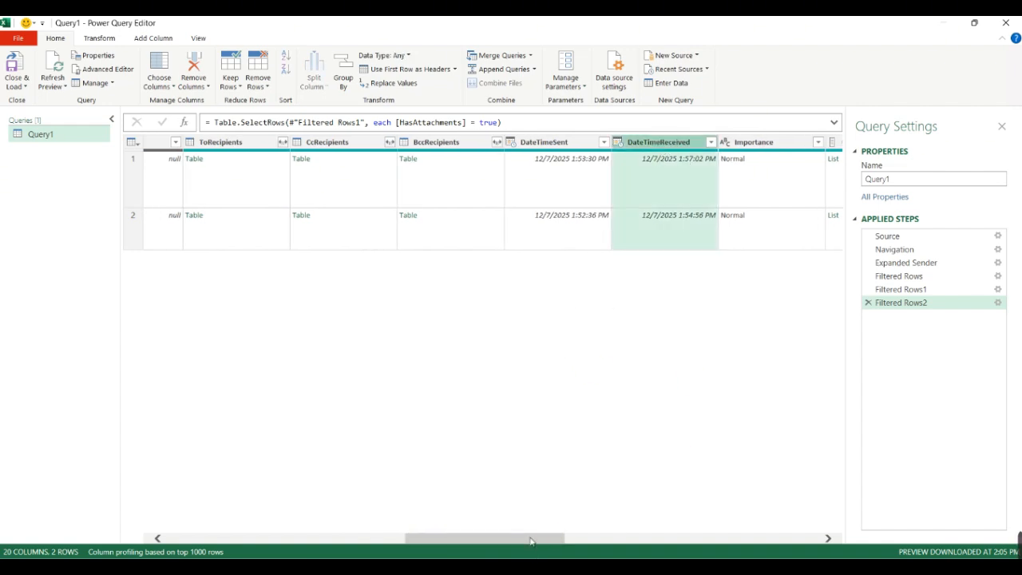
{"action": "left_click_drag", "start_coordinate": [530, 540], "coordinate": [660, 540]}
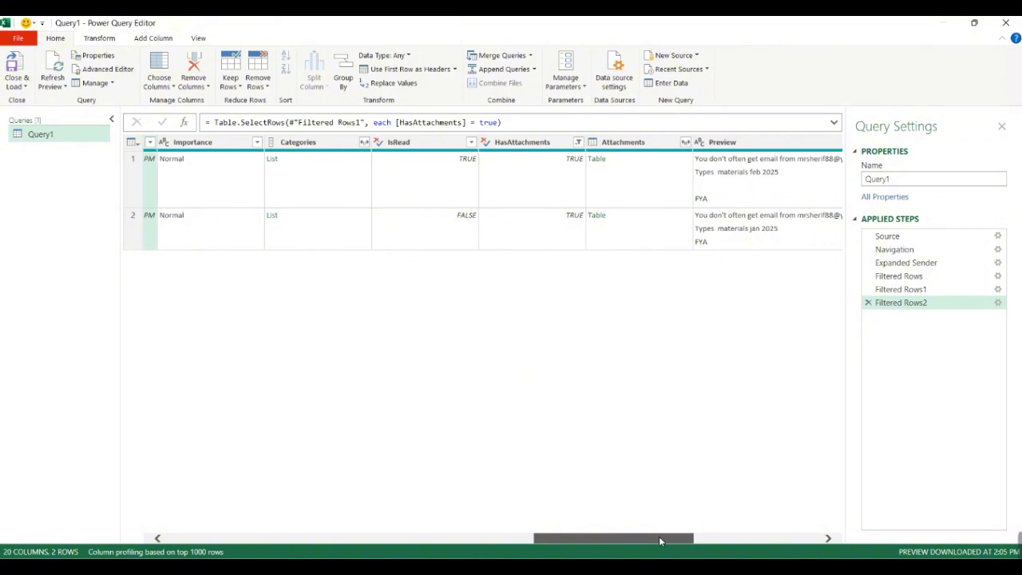
{"action": "left_click", "coordinate": [610, 143]}
{"action": "right_click", "coordinate": [610, 144]}
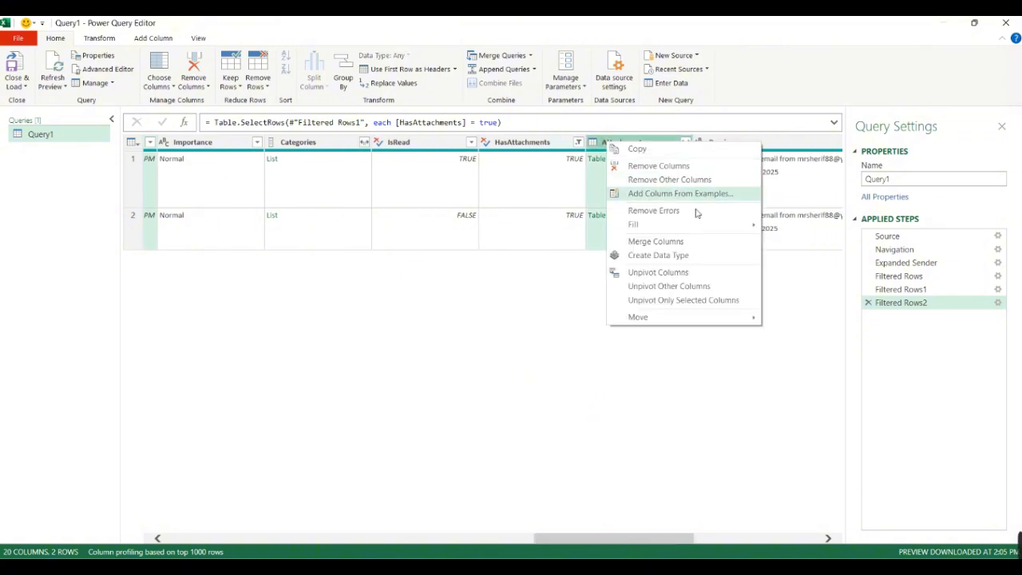
{"action": "left_click", "coordinate": [669, 180]}
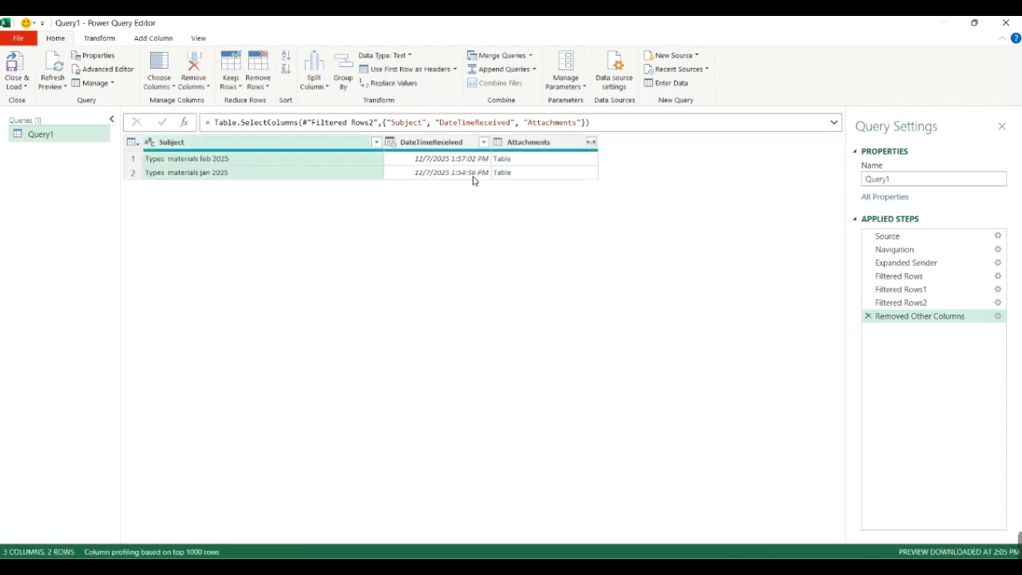
- Expand the Attachments column into only Name, Extension and AttachmentContent, without the original column name as prefix
{"action": "left_click", "coordinate": [591, 142]}
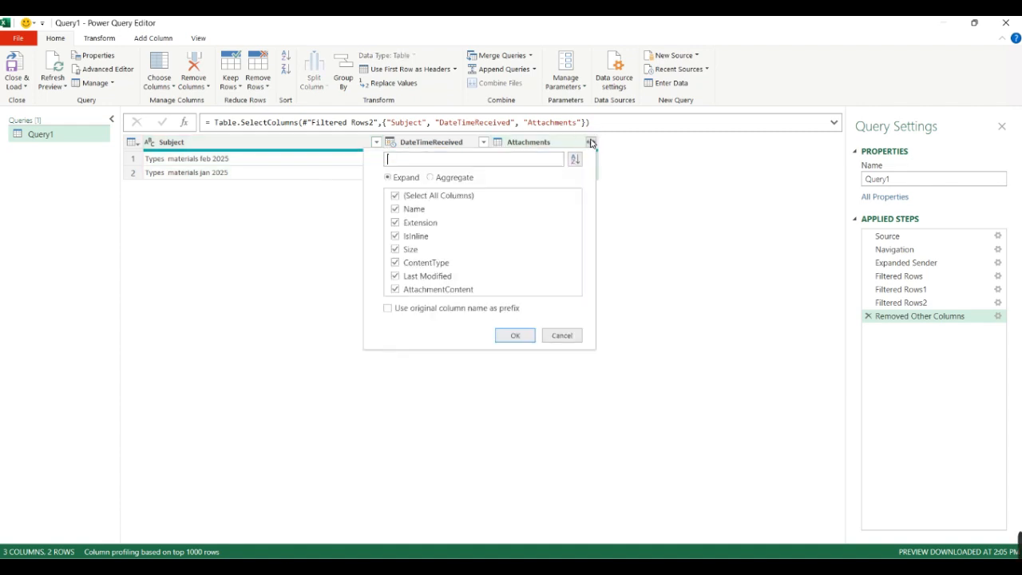
{"action": "left_click", "coordinate": [412, 199]}
{"action": "left_click", "coordinate": [413, 208]}
{"action": "left_click", "coordinate": [422, 221]}
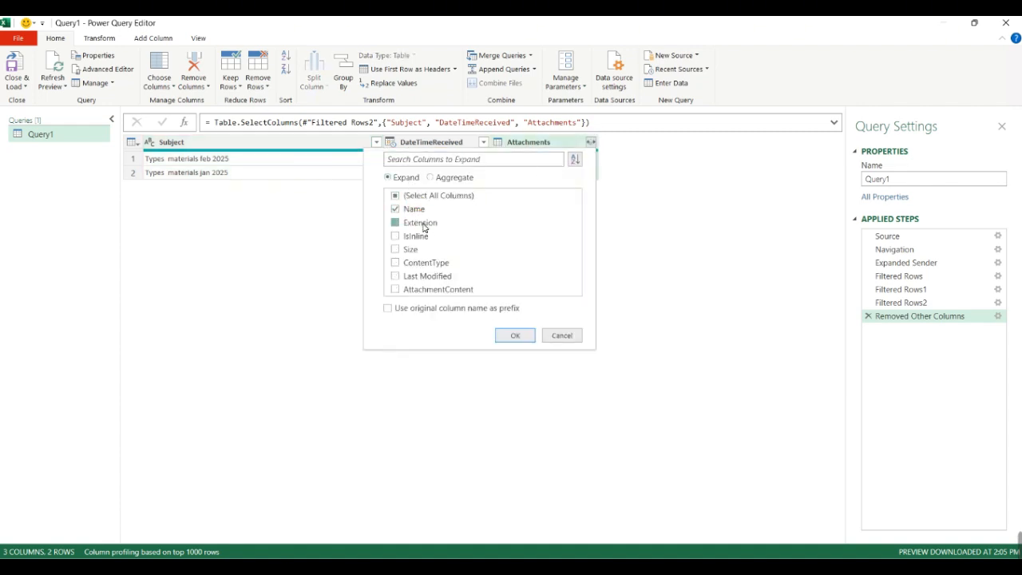
{"action": "left_click", "coordinate": [431, 290]}
{"action": "left_click", "coordinate": [510, 336]}
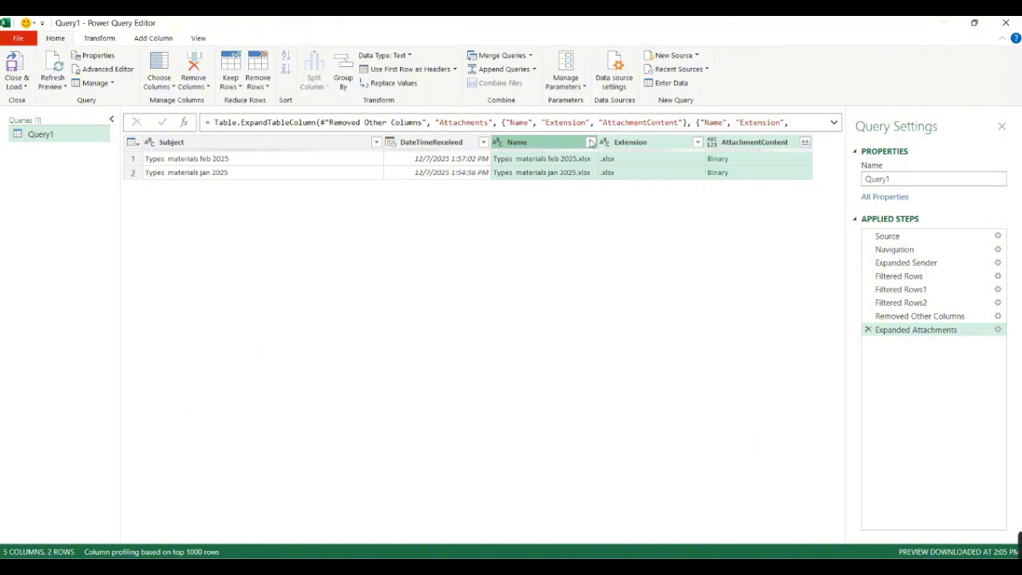
- Filter the Extension column to keep only rows where the extension equals ".xlsx"
{"action": "left_click", "coordinate": [697, 142]}
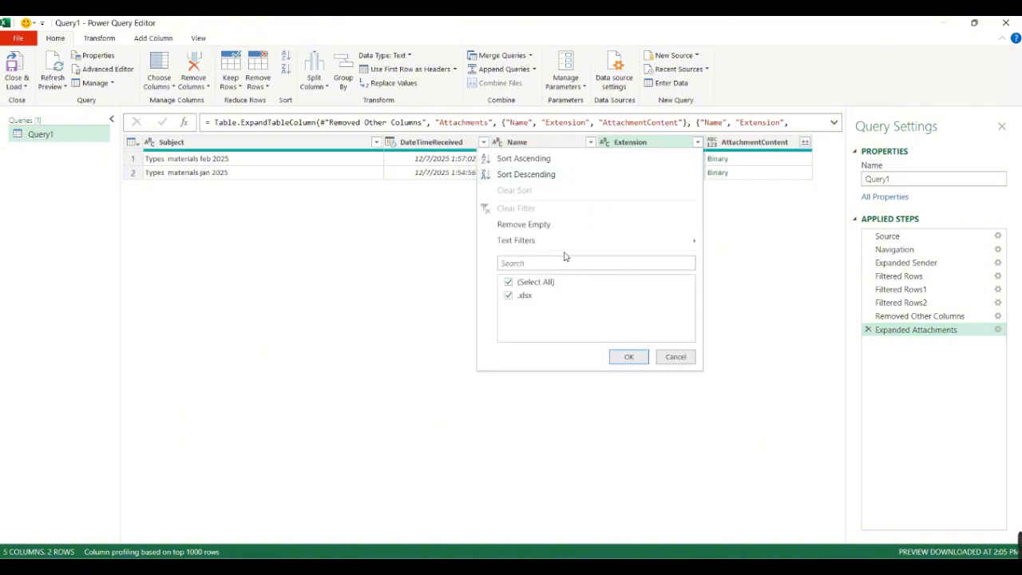
{"action": "mouse_move", "coordinate": [686, 242]}
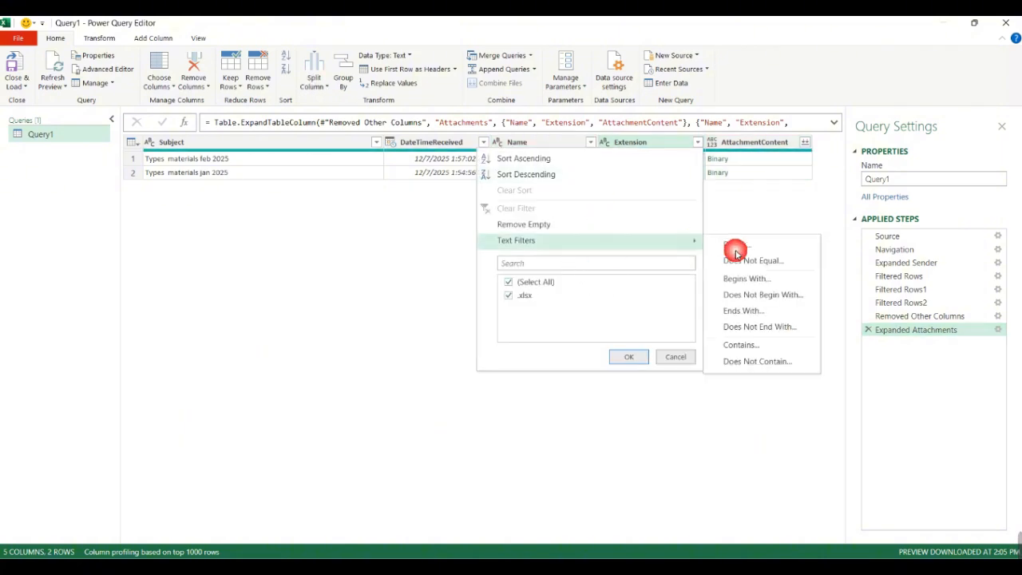
{"action": "left_click", "coordinate": [732, 244]}
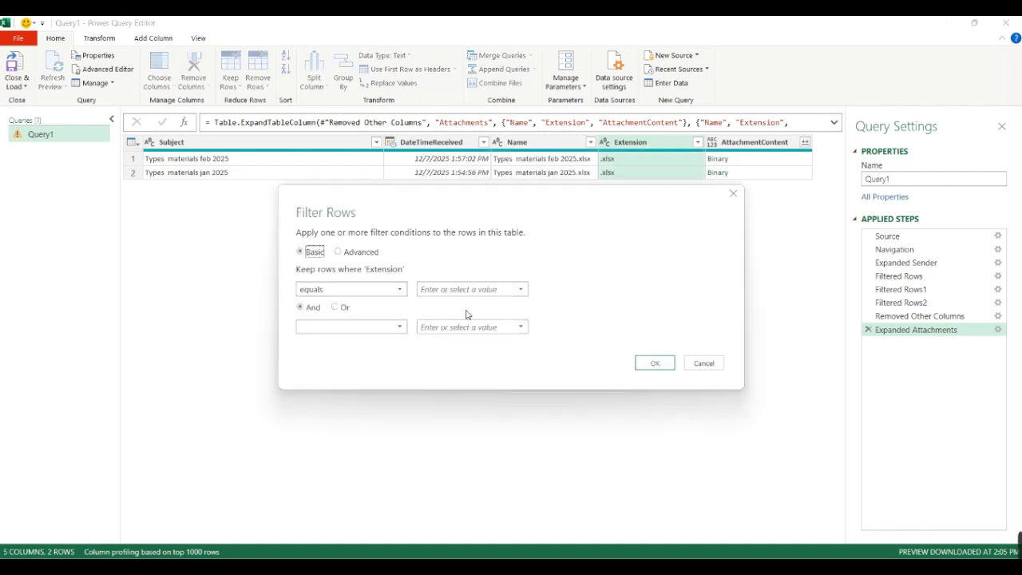
{"action": "left_click", "coordinate": [459, 291]}
{"action": "left_click", "coordinate": [654, 364]}
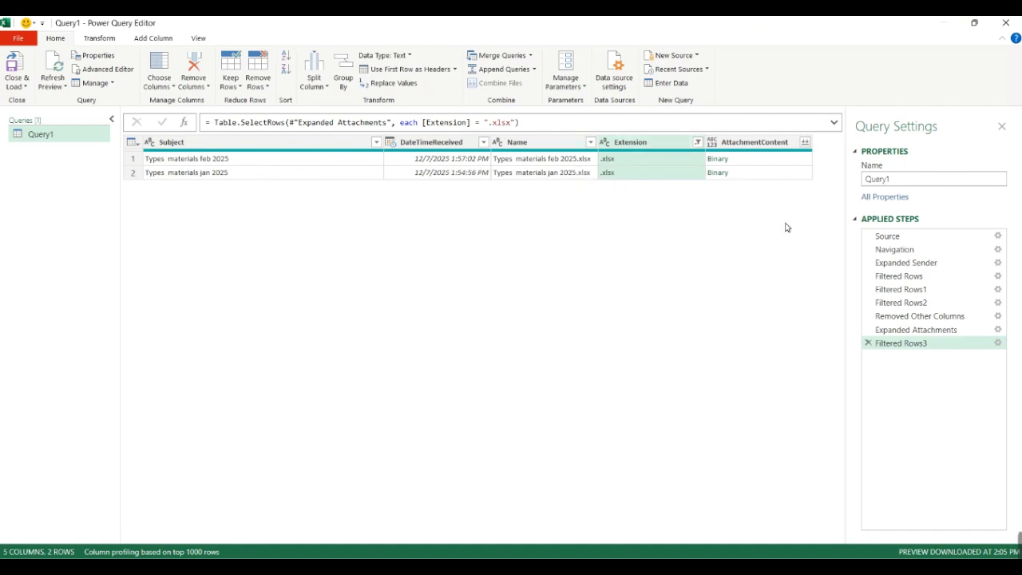
- Preview both attachment binaries, and add a custom query step whose formula begins Table.TransformColumns(#"Filtered Rows3",
{"action": "left_click", "coordinate": [764, 161]}
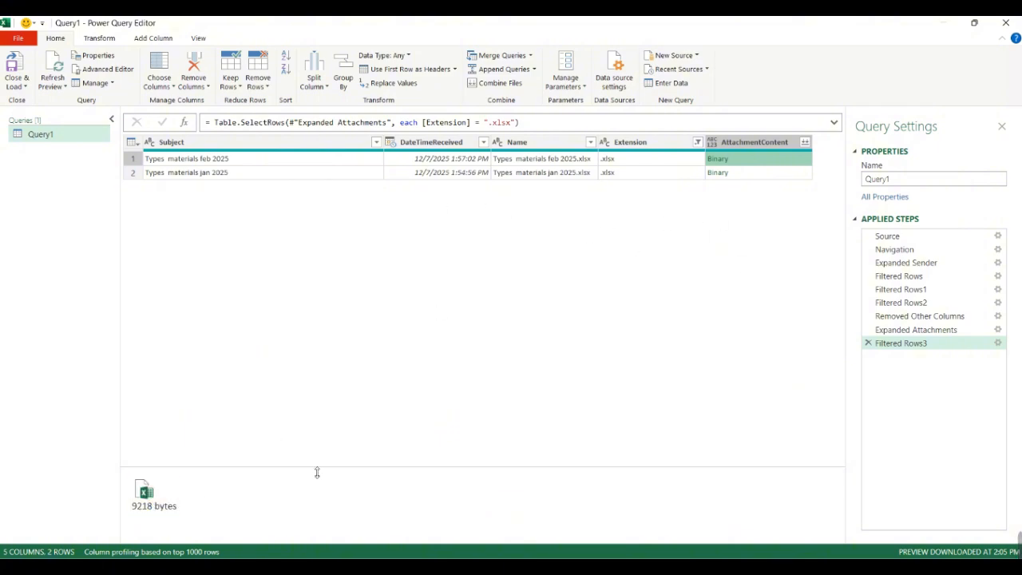
{"action": "left_click", "coordinate": [772, 174]}
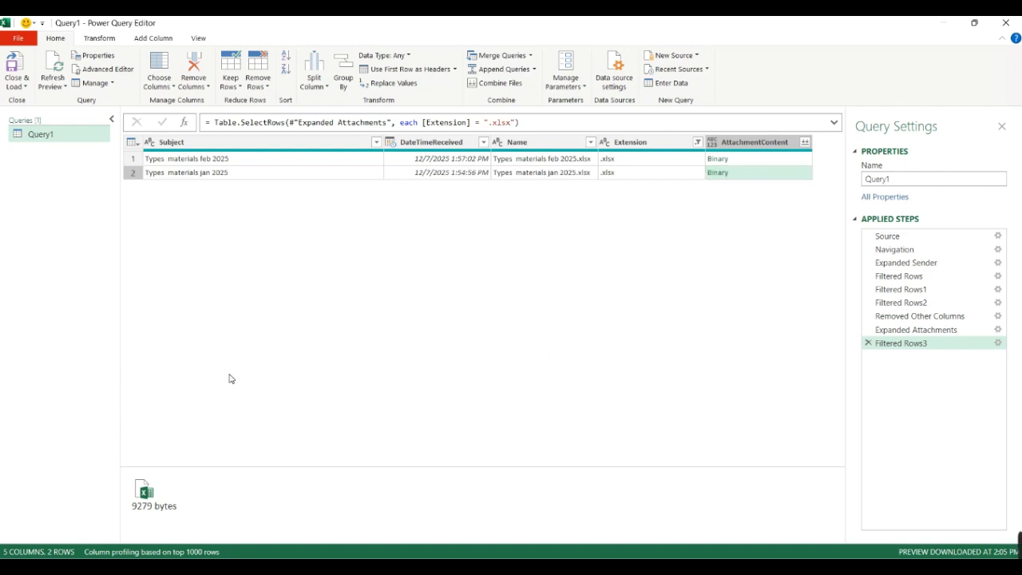
{"action": "left_click", "coordinate": [183, 122]}
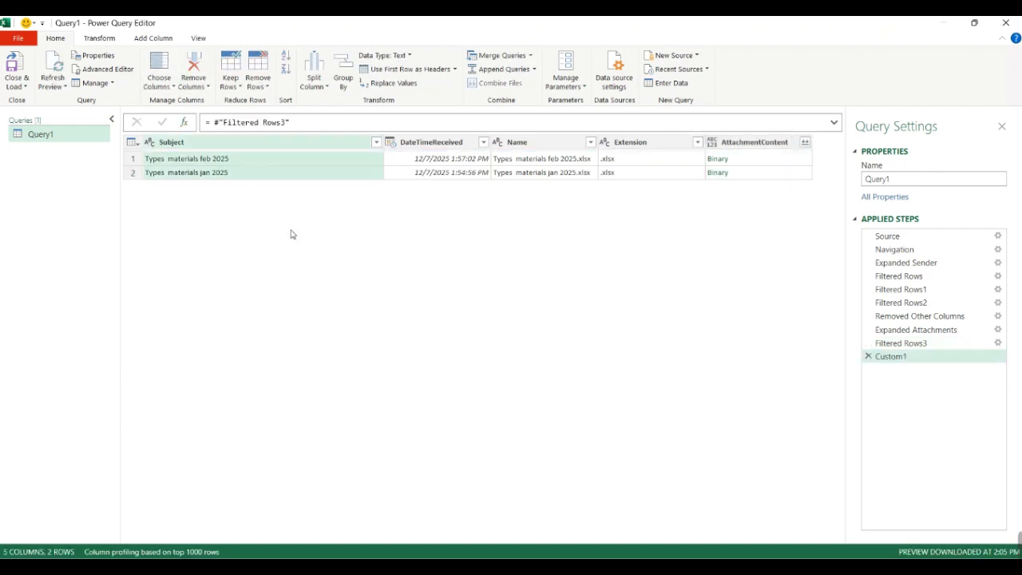
{"action": "left_click", "coordinate": [226, 159]}
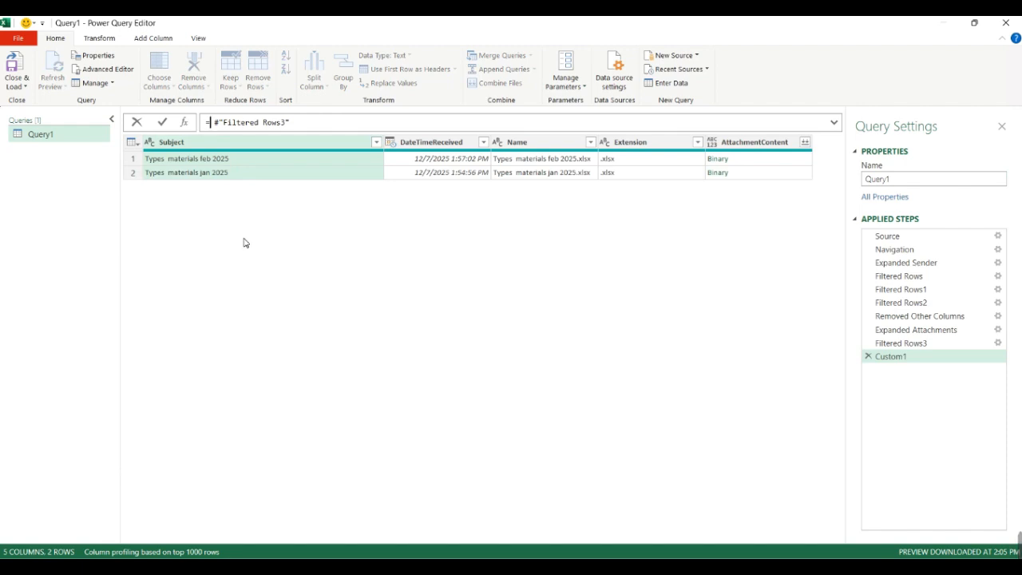
{"action": "type", "text": "Table.TransformColumns"}
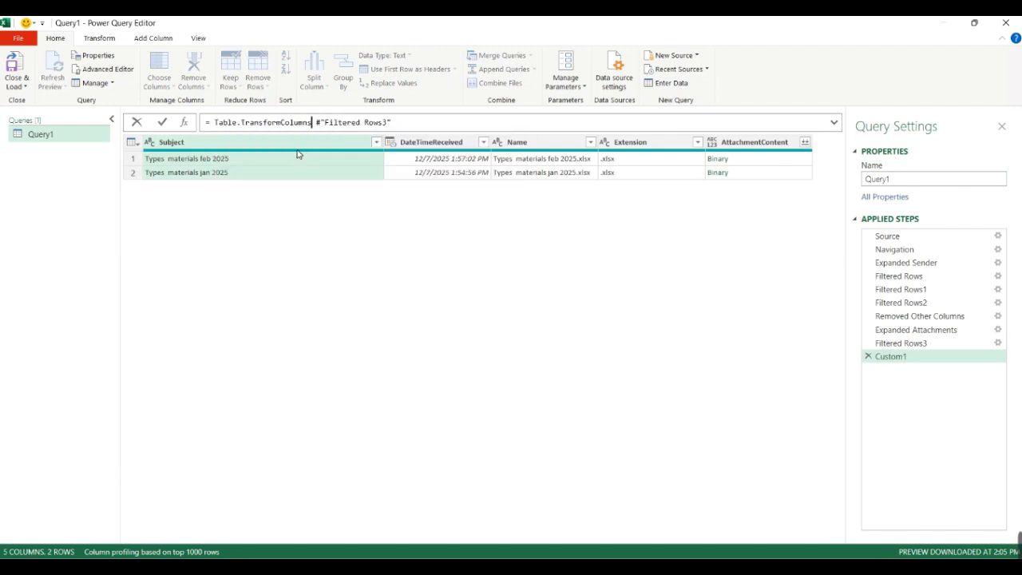
{"action": "type", "text": "("}
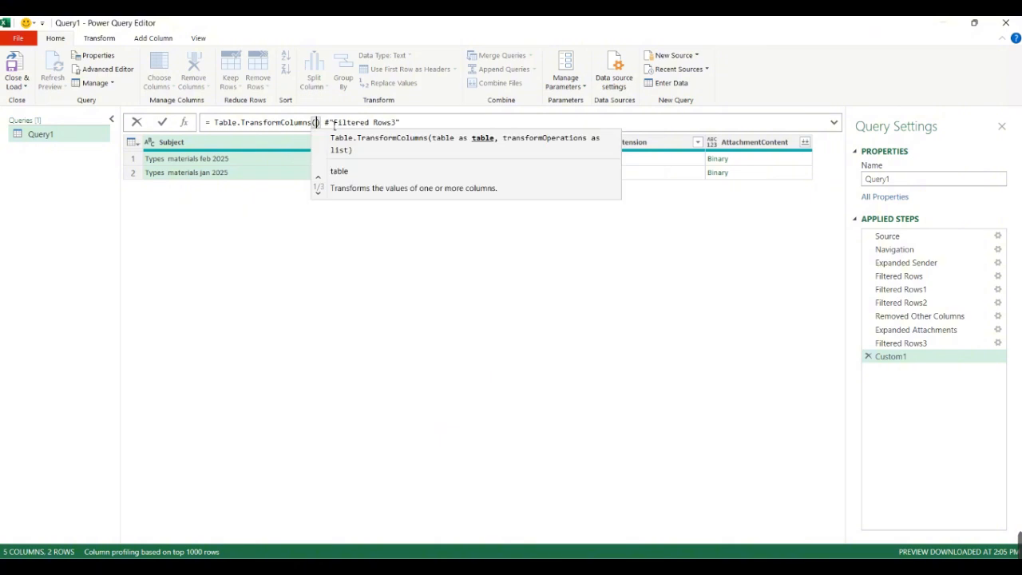
{"action": "left_click_drag", "start_coordinate": [317, 123], "coordinate": [323, 124]}
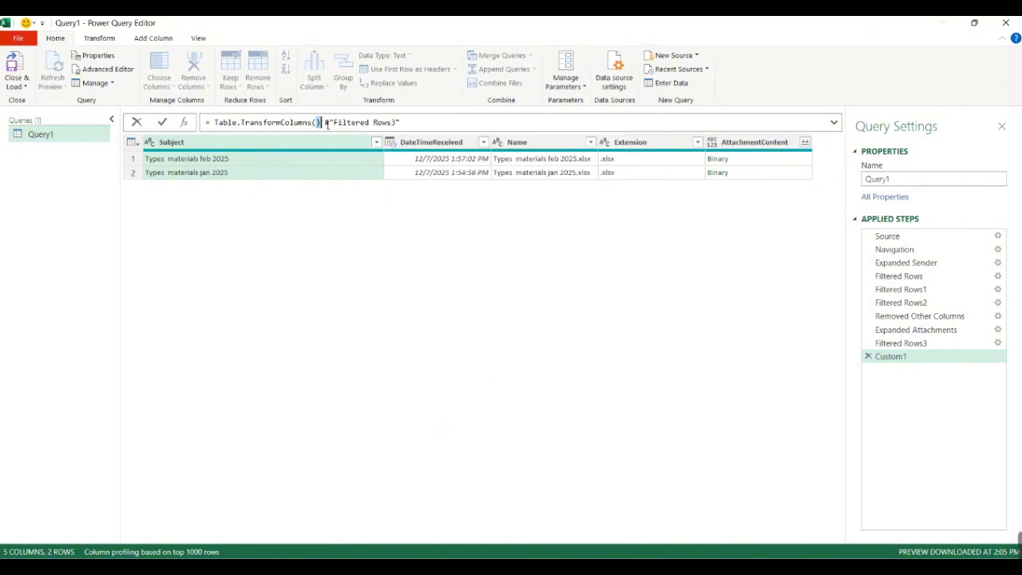
{"action": "key", "text": "Delete"}
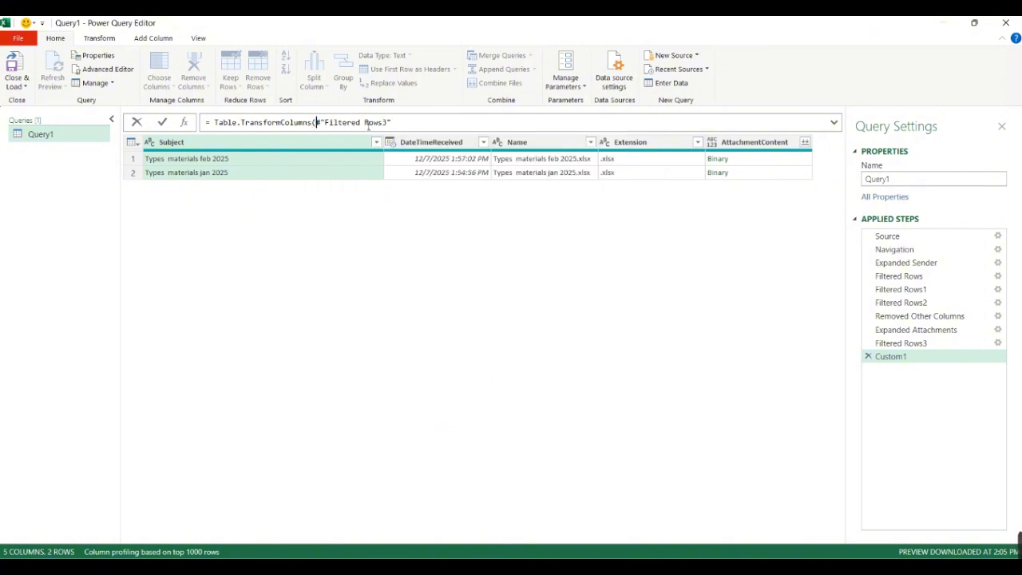
{"action": "key", "text": "Return"}
{"action": "left_click", "coordinate": [391, 122]}
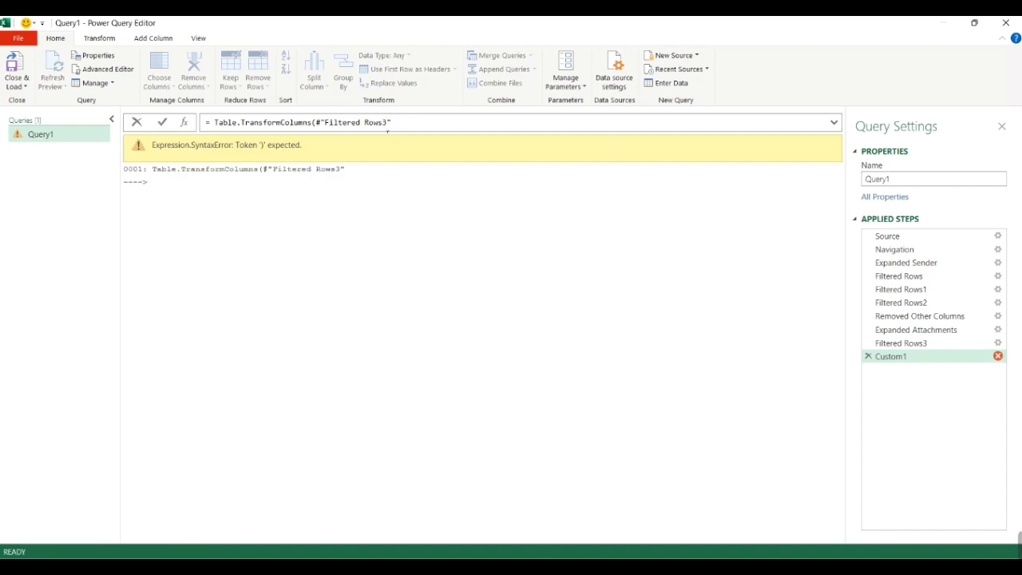
{"action": "type", "text": ","}
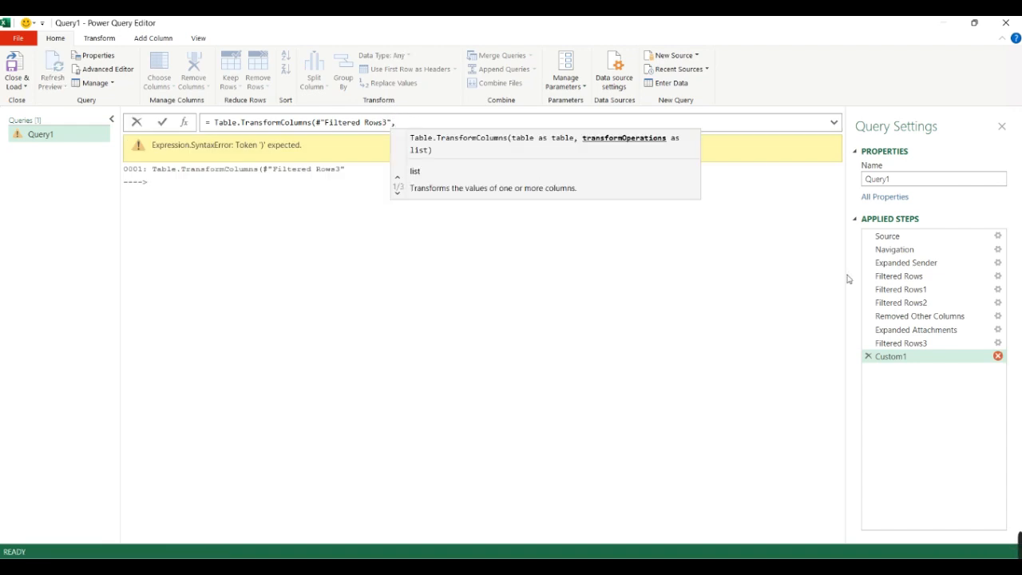
- Copy the AttachmentContent column name from the Filtered Rows3 step and enter it as the first item of the custom step's transformation list
{"action": "left_click", "coordinate": [918, 344]}
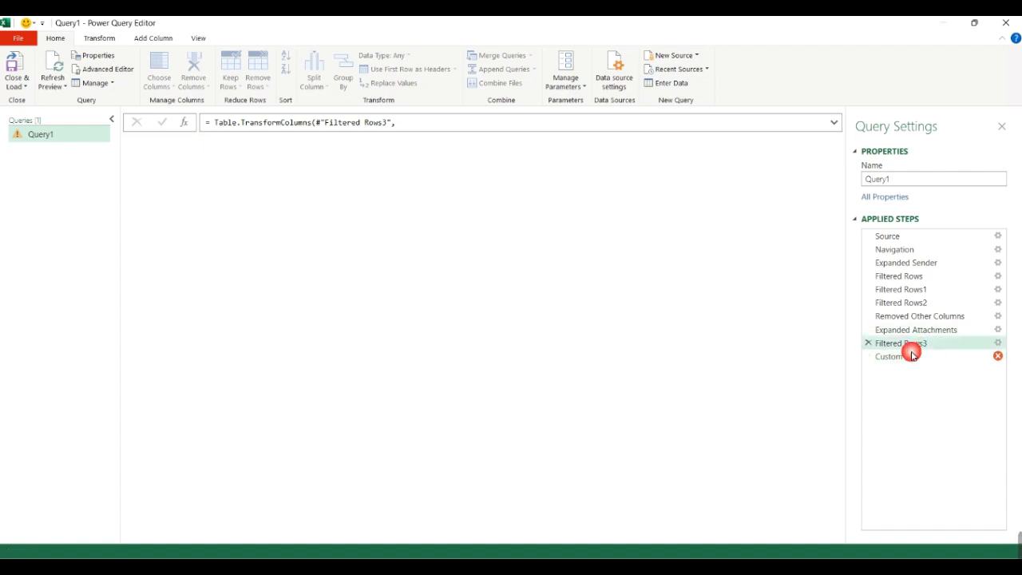
{"action": "left_click", "coordinate": [759, 143]}
{"action": "double_click", "coordinate": [750, 144]}
{"action": "key", "text": "ctrl+c"}
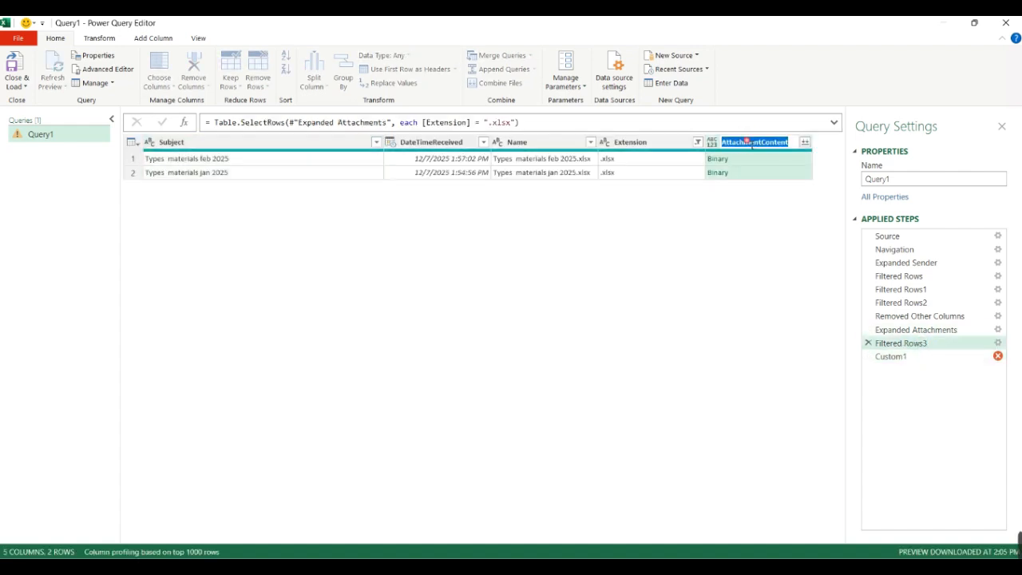
{"action": "left_click", "coordinate": [926, 356]}
{"action": "left_click", "coordinate": [422, 126]}
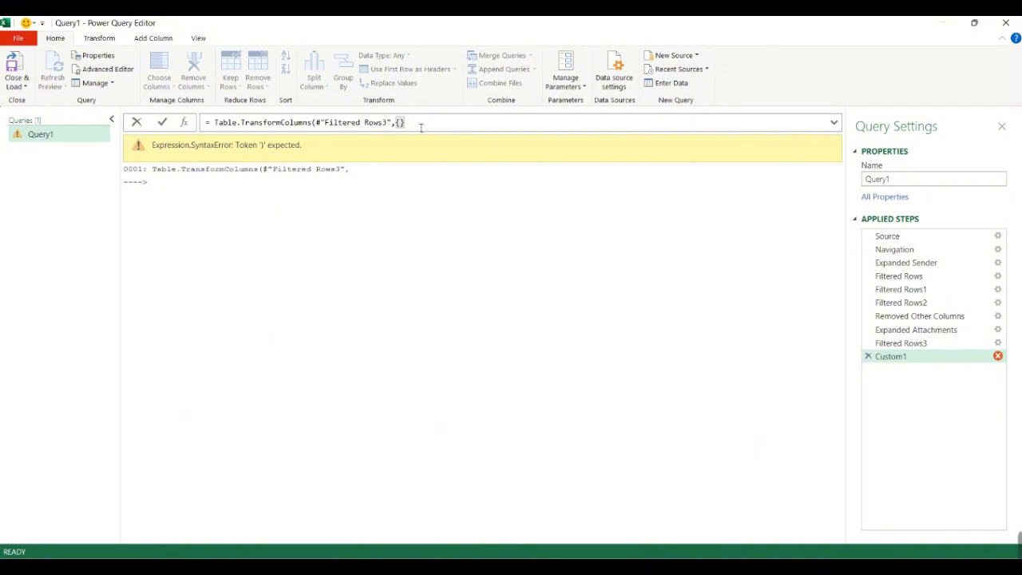
{"action": "type", "text": "\""}
{"action": "key", "text": "ctrl+v"}
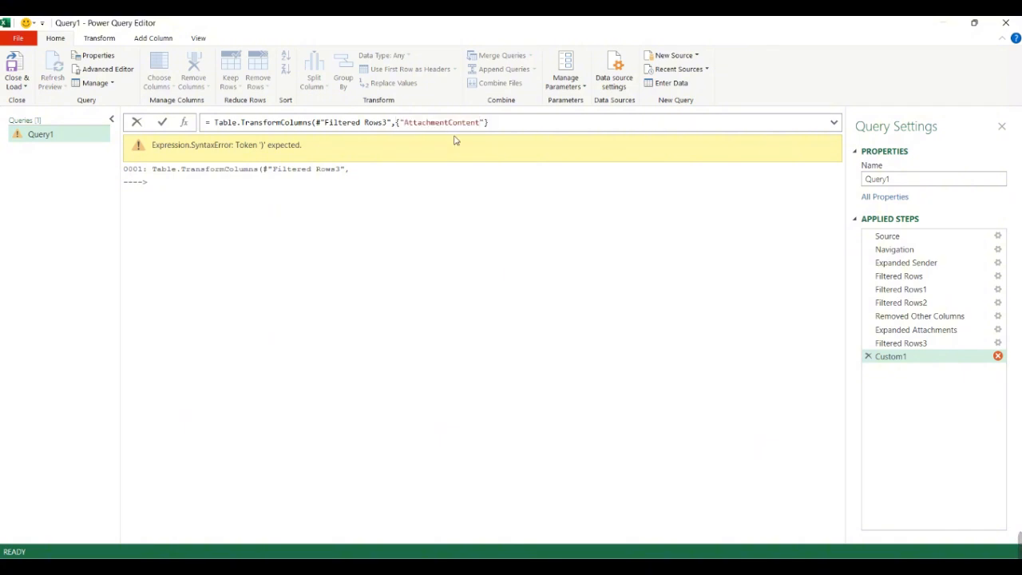
{"action": "left_click_drag", "start_coordinate": [492, 123], "coordinate": [485, 122]}
{"action": "type", "text": ","}
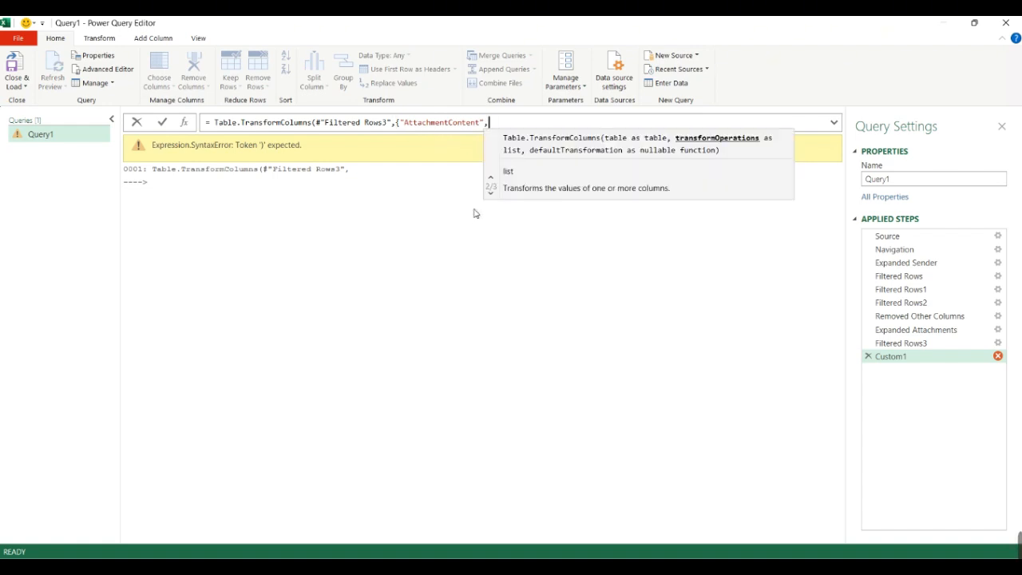
{"action": "type", "text": "eac"}
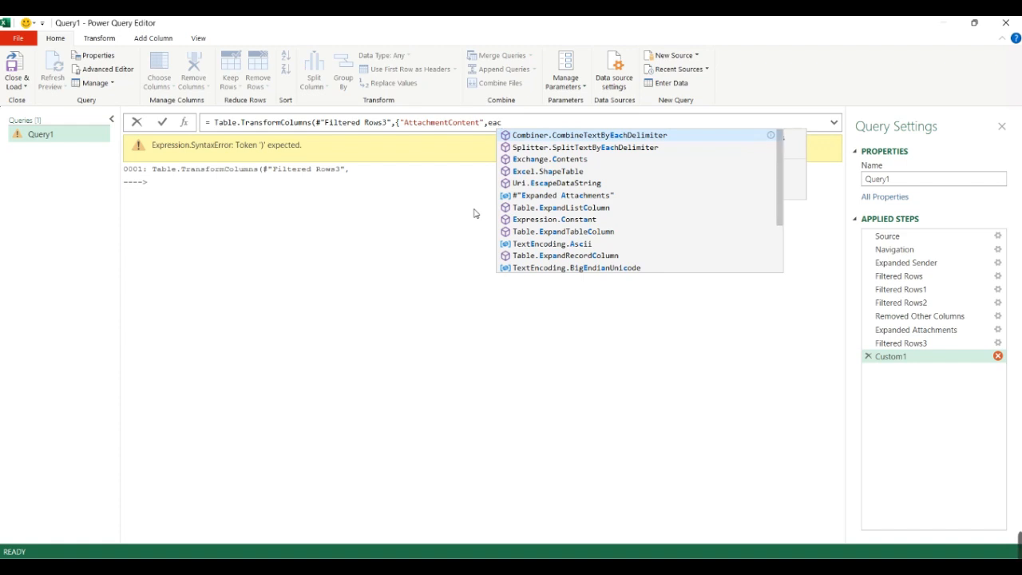
{"action": "type", "text": "h exce"}
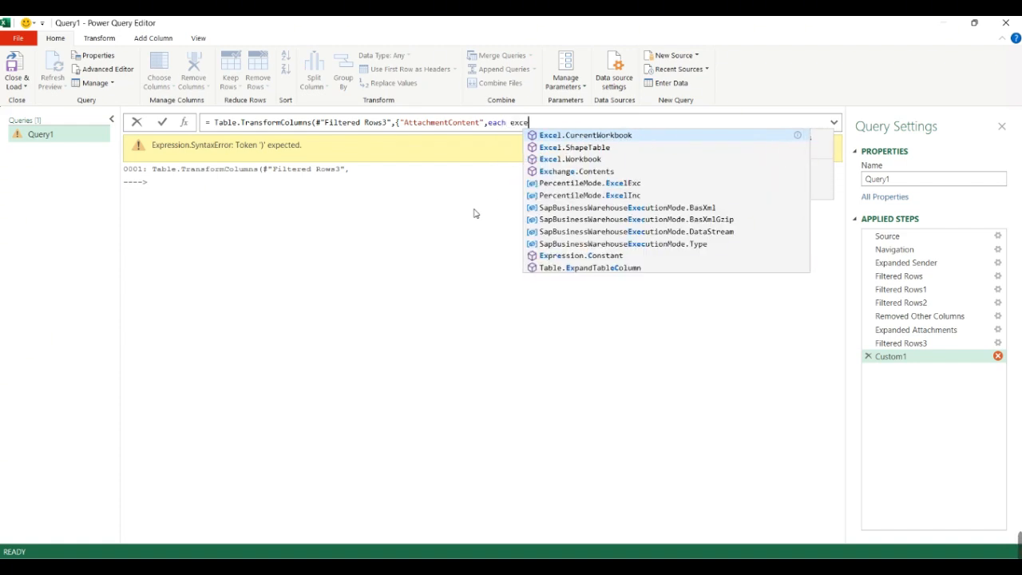
- Complete the AttachmentContent transformation with each Excel.Workbook(_, true), close the list and function, and apply the formula
{"action": "key", "text": "Down"}
{"action": "key", "text": "Down"}
{"action": "key", "text": "Tab"}
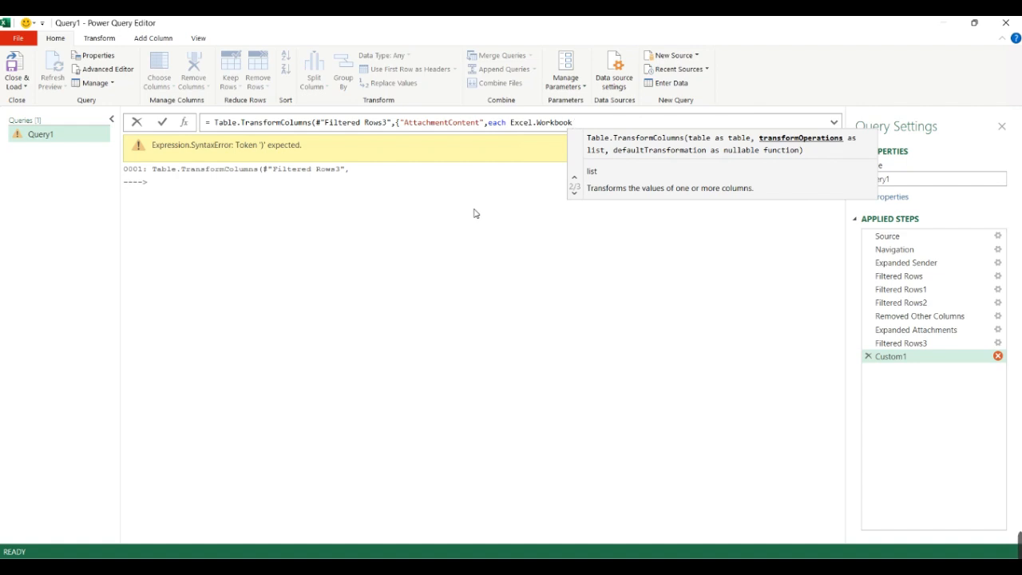
{"action": "type", "text": "(_"}
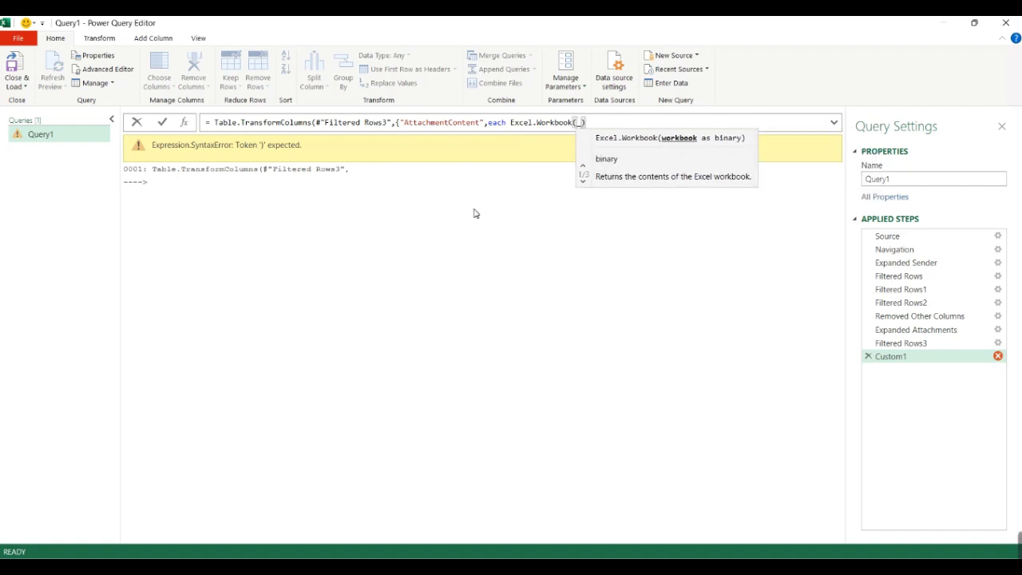
{"action": "type", "text": ","}
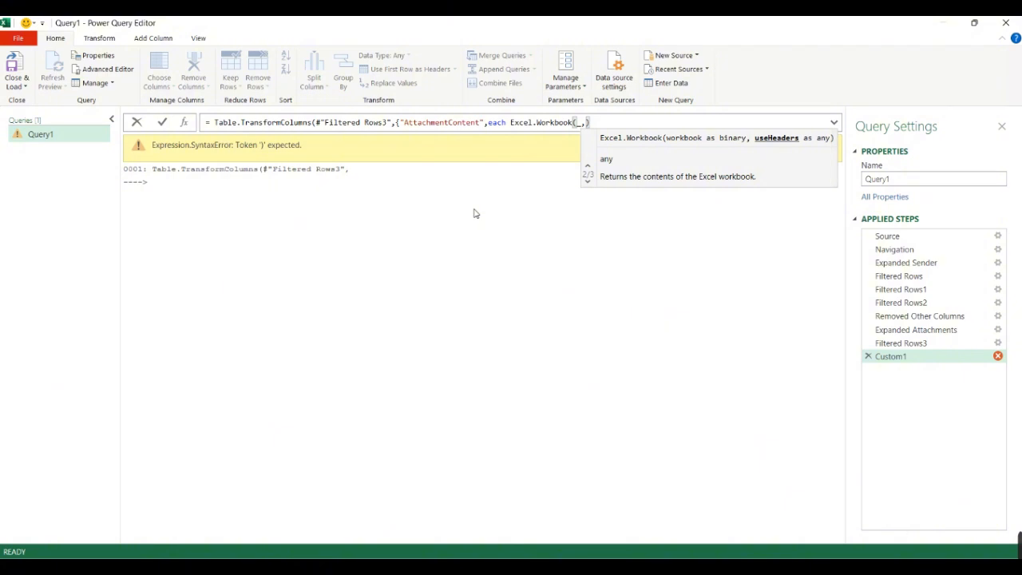
{"action": "type", "text": " true)"}
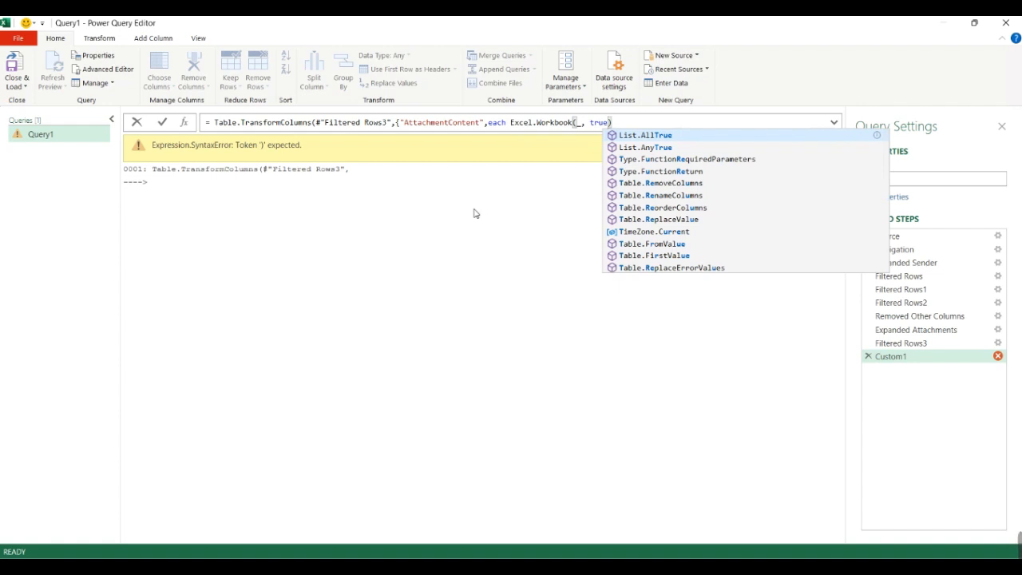
{"action": "type", "text": "}"}
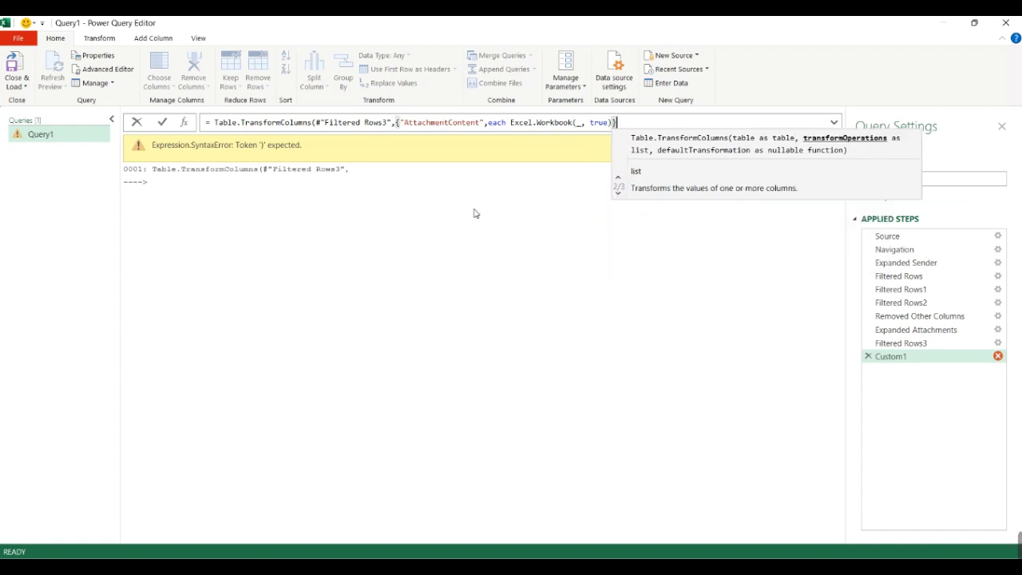
{"action": "type", "text": ")"}
{"action": "key", "text": "Return"}
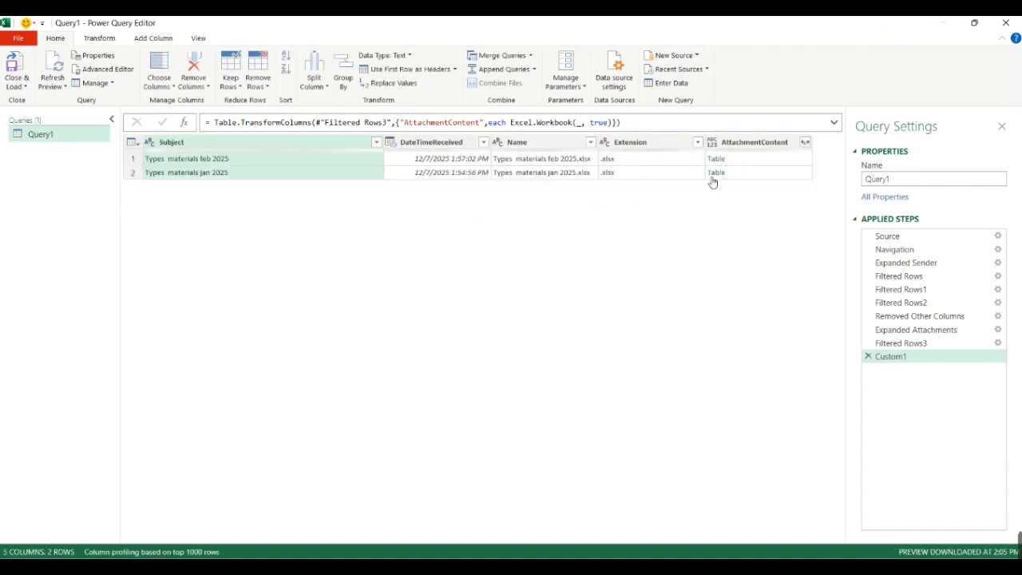
- Preview the first row's workbook table and expand the AttachmentContent column into only Name, Data and Kind
{"action": "left_click", "coordinate": [751, 158]}
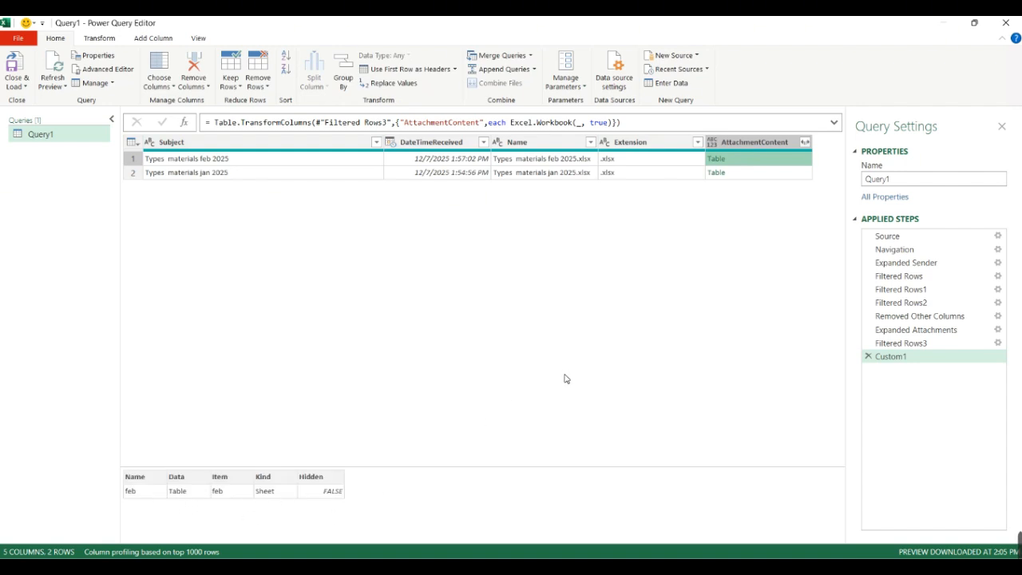
{"action": "left_click", "coordinate": [805, 142]}
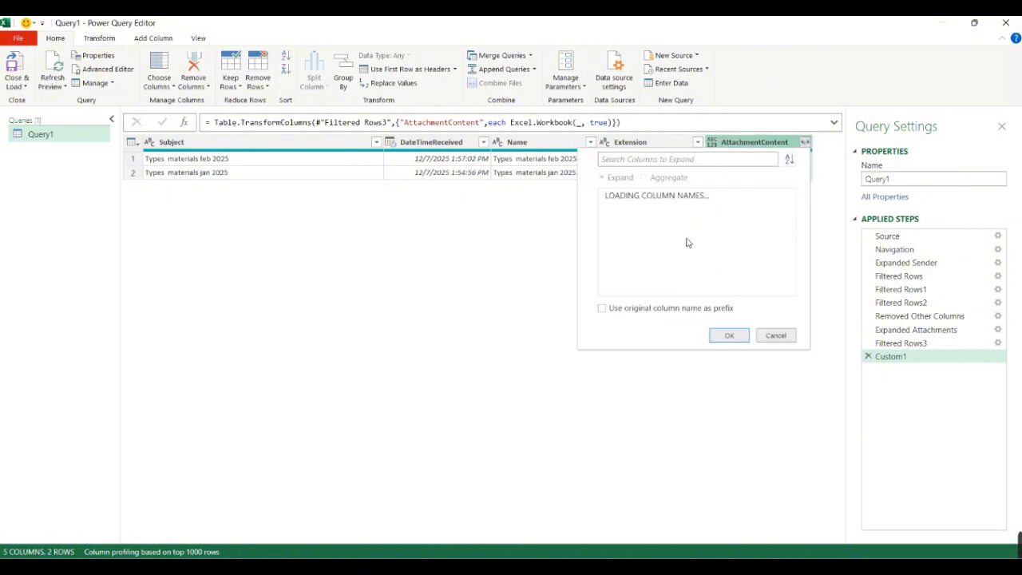
{"action": "left_click", "coordinate": [622, 196]}
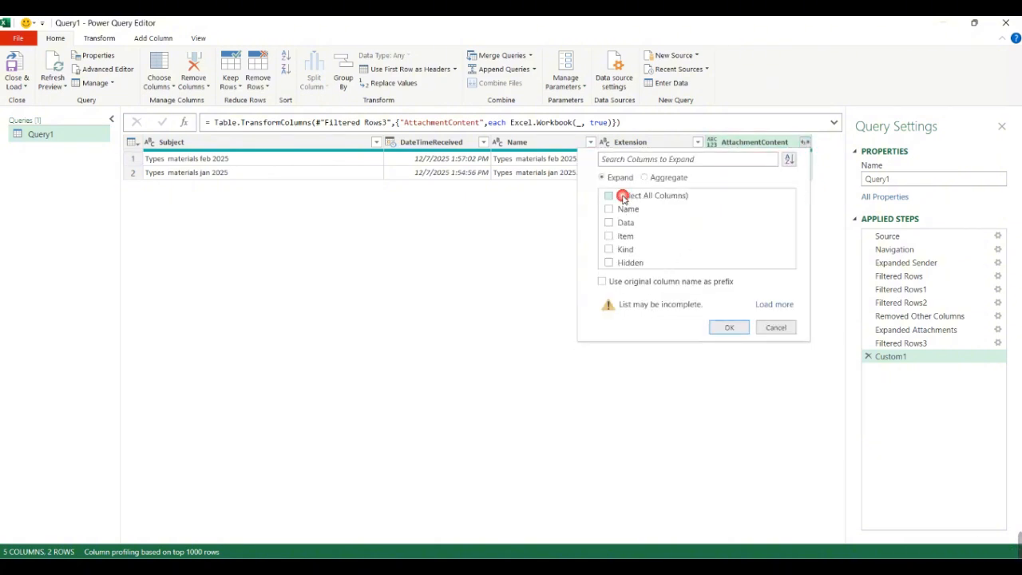
{"action": "left_click", "coordinate": [625, 211]}
{"action": "left_click", "coordinate": [631, 225]}
{"action": "left_click", "coordinate": [629, 249]}
{"action": "left_click", "coordinate": [729, 326]}
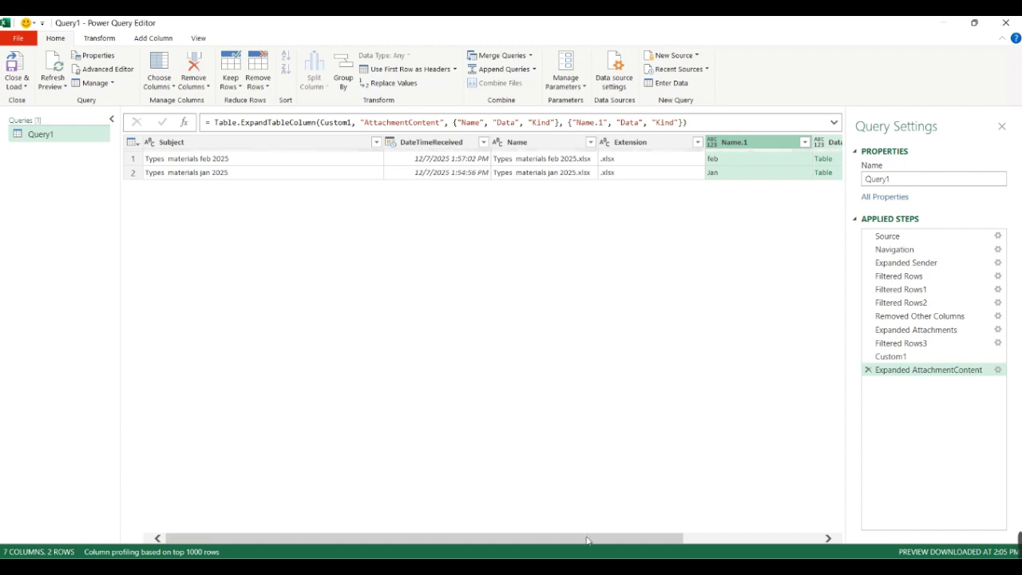
- Examine the sheet contents held in the Data column for both the feb and Jan rows, enlarging the preview area
{"action": "left_click_drag", "start_coordinate": [587, 541], "coordinate": [657, 269]}
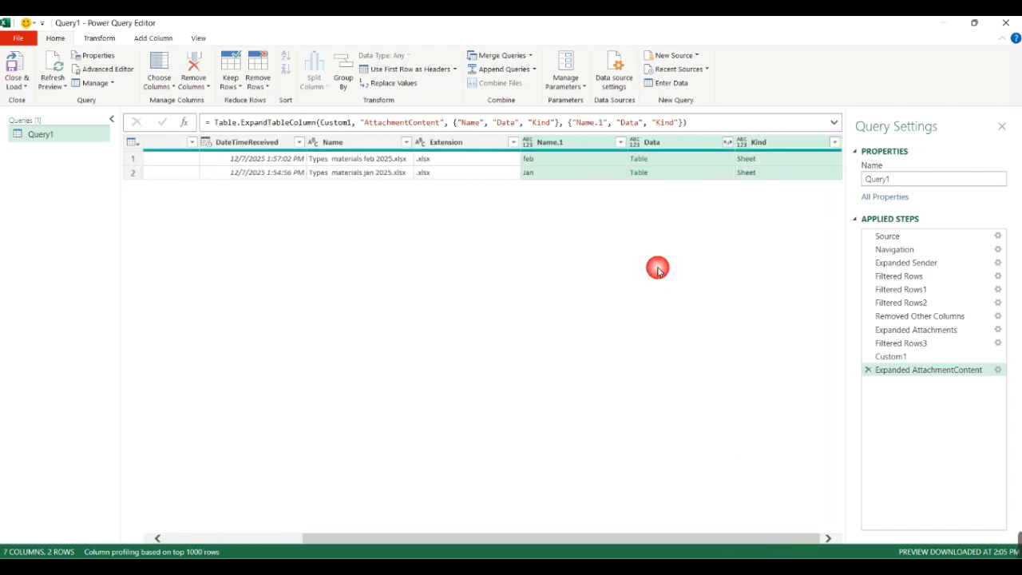
{"action": "left_click", "coordinate": [671, 159]}
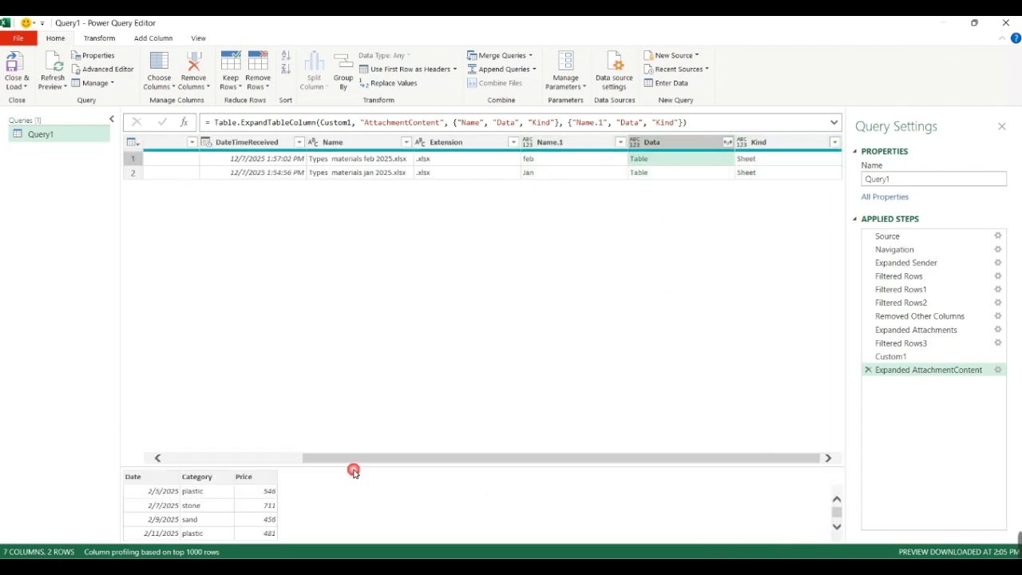
{"action": "left_click_drag", "start_coordinate": [353, 471], "coordinate": [344, 366]}
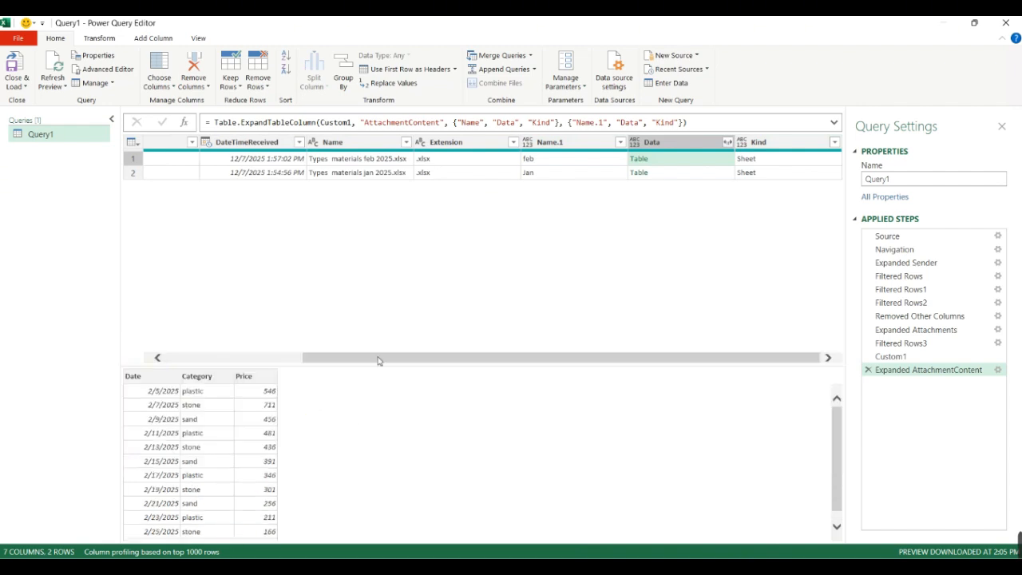
{"action": "left_click", "coordinate": [662, 172]}
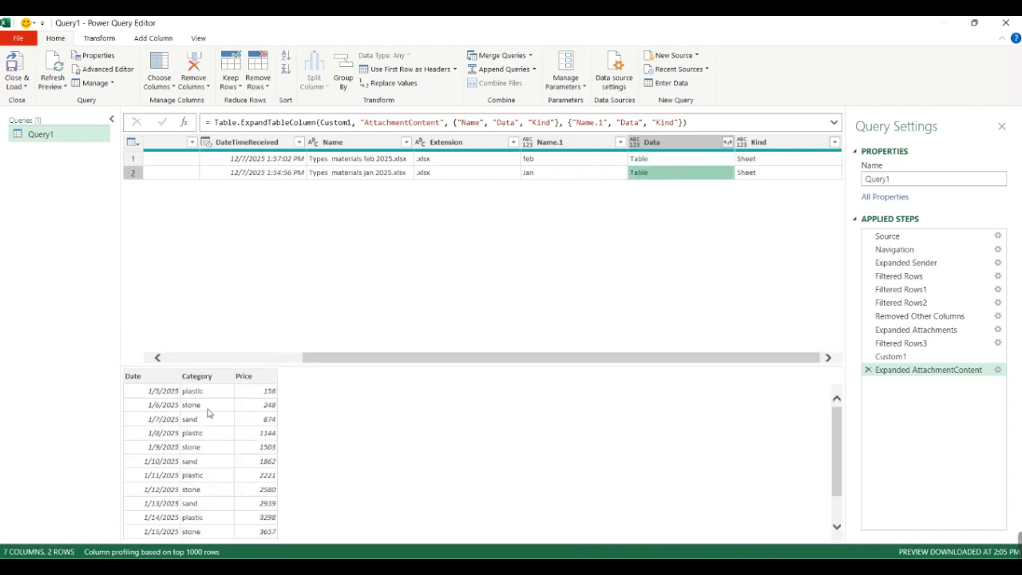
- Keep only the Subject, DateTimeReceived and Data columns in the query
{"action": "left_click_drag", "start_coordinate": [459, 373], "coordinate": [467, 427]}
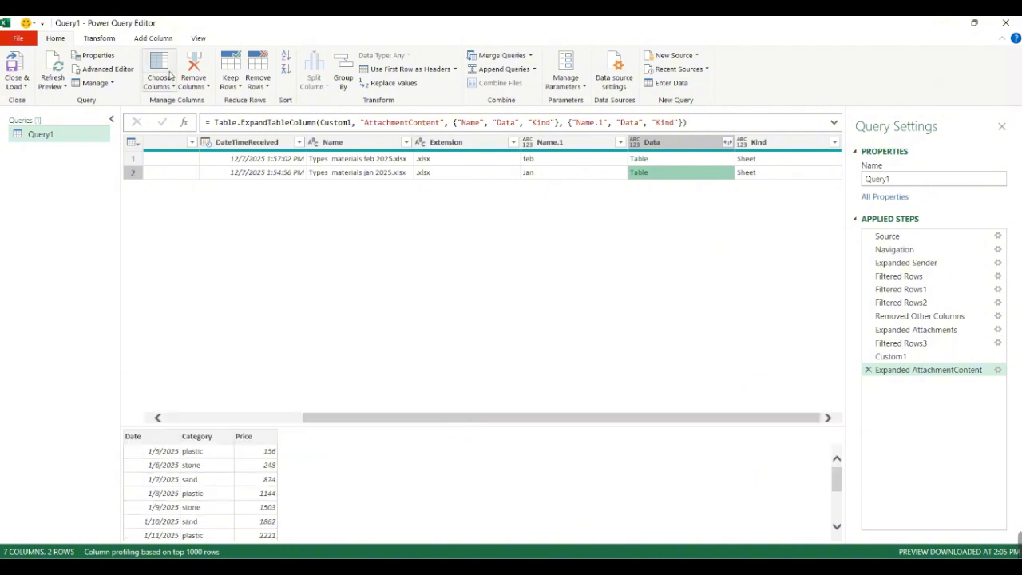
{"action": "left_click_drag", "start_coordinate": [578, 421], "coordinate": [380, 418]}
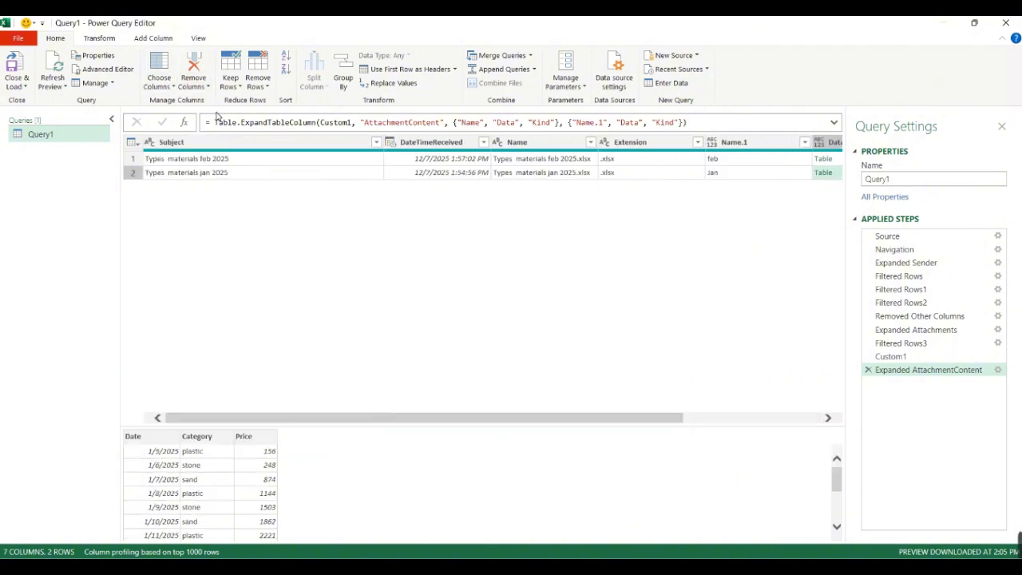
{"action": "left_click", "coordinate": [159, 83]}
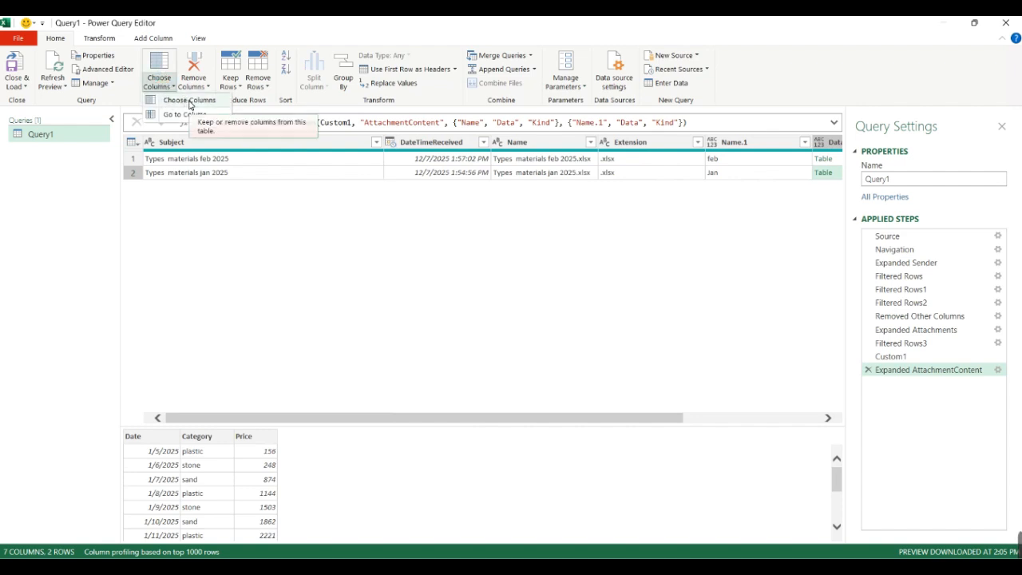
{"action": "left_click", "coordinate": [190, 102]}
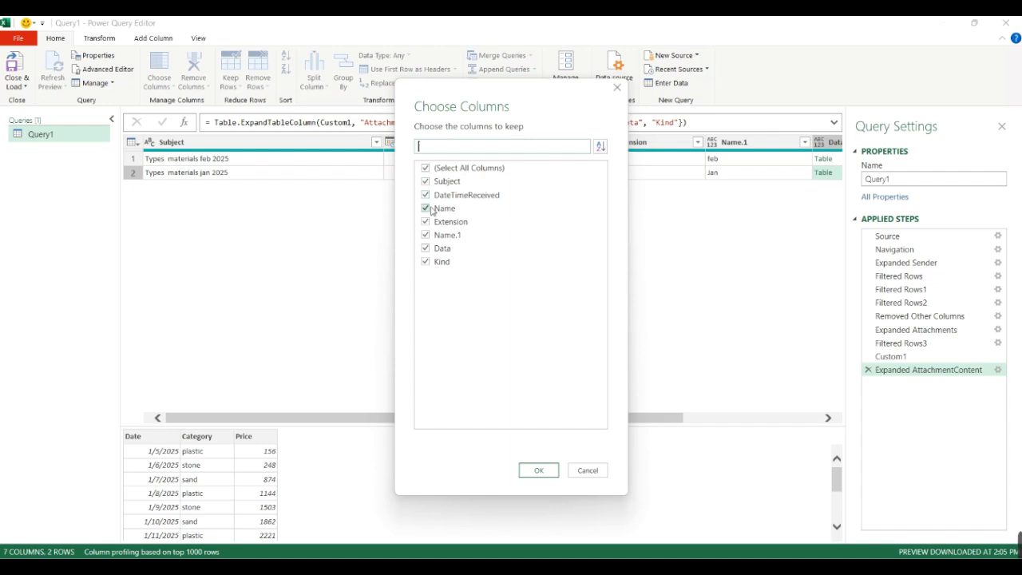
{"action": "left_click_drag", "start_coordinate": [529, 114], "coordinate": [332, 143]}
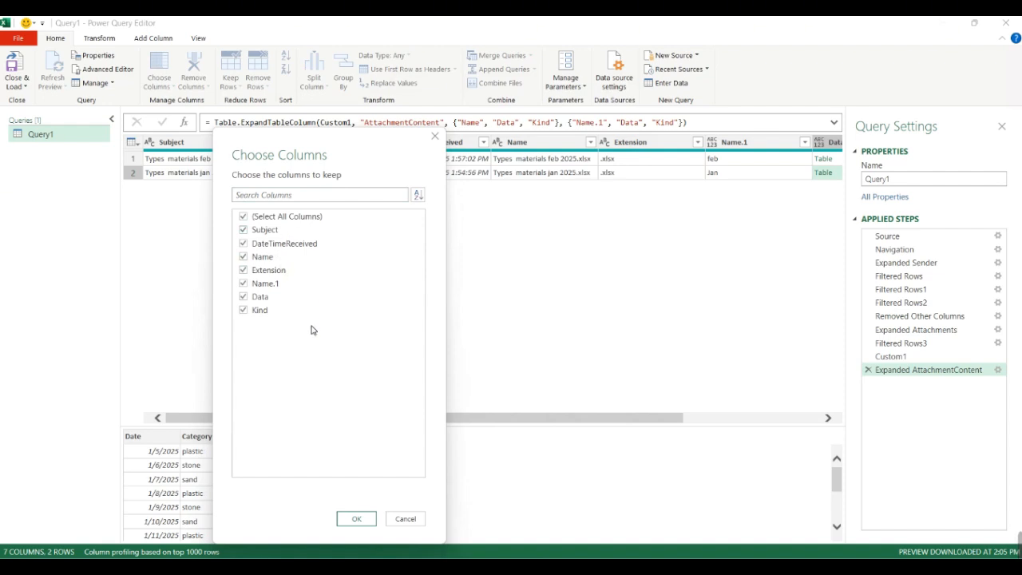
{"action": "left_click", "coordinate": [265, 258]}
{"action": "left_click", "coordinate": [271, 273]}
{"action": "left_click", "coordinate": [266, 285]}
{"action": "left_click", "coordinate": [252, 312]}
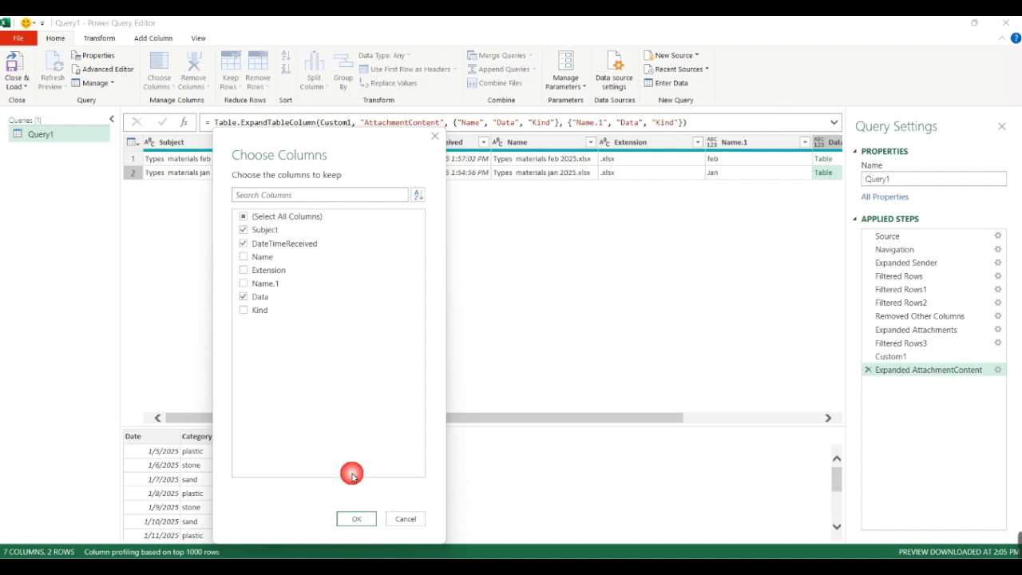
{"action": "left_click", "coordinate": [357, 518]}
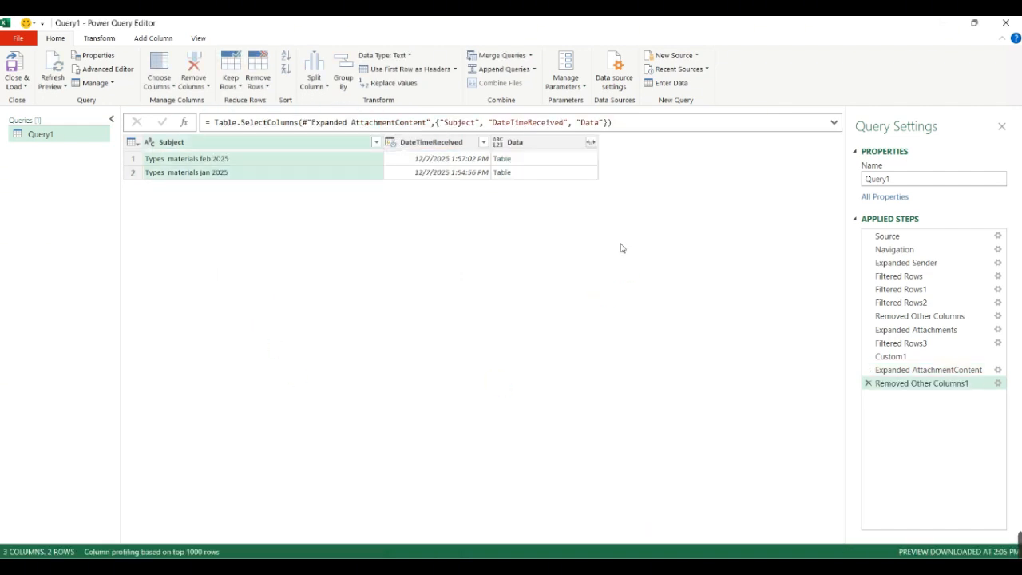
- Expand the Data column into Date, Category and Price, and load the query results into the workbook as a table
{"action": "left_click", "coordinate": [590, 142]}
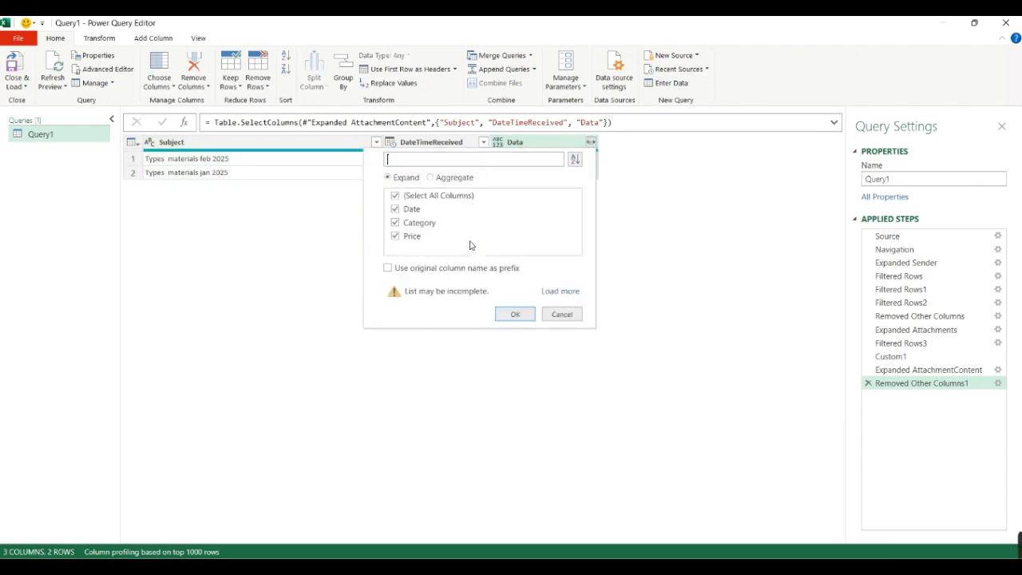
{"action": "left_click", "coordinate": [515, 313]}
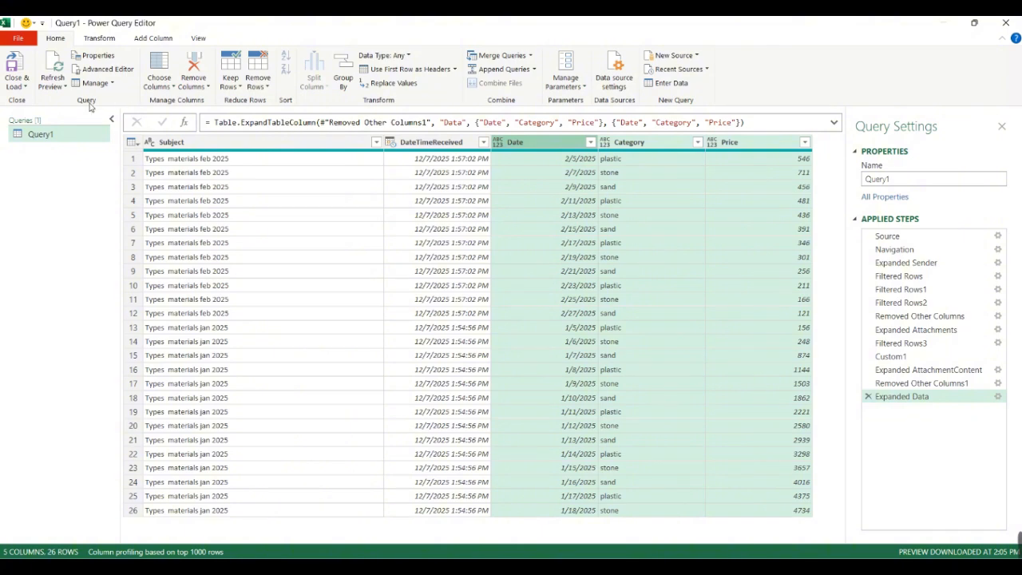
{"action": "left_click", "coordinate": [15, 83]}
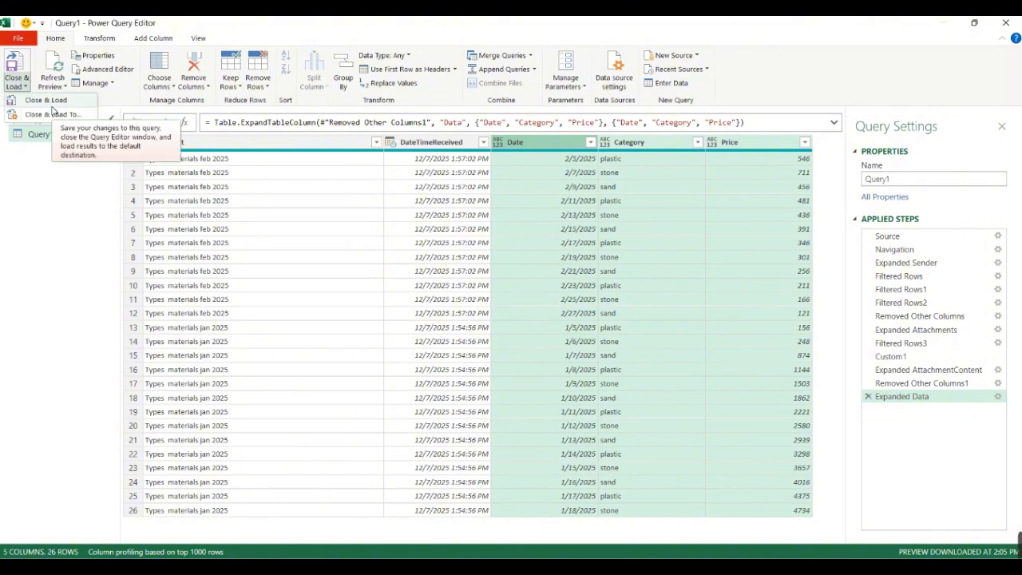
{"action": "left_click", "coordinate": [52, 114]}
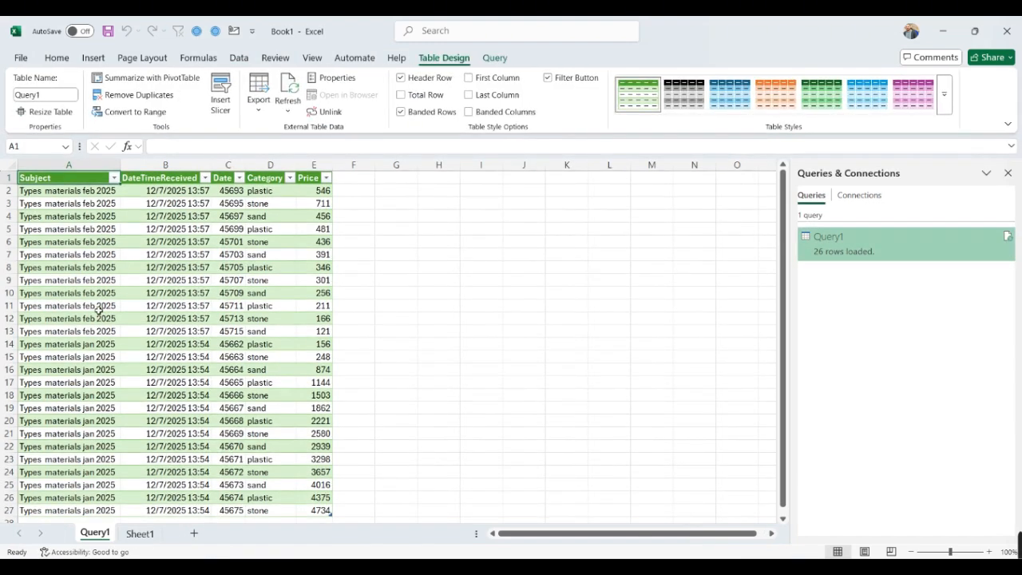
- Review the loaded rows and the Subject filter values, and apply the Date number format to the table's Date column
{"action": "scroll", "coordinate": [97, 240], "scroll_direction": "down", "scroll_amount": 3}
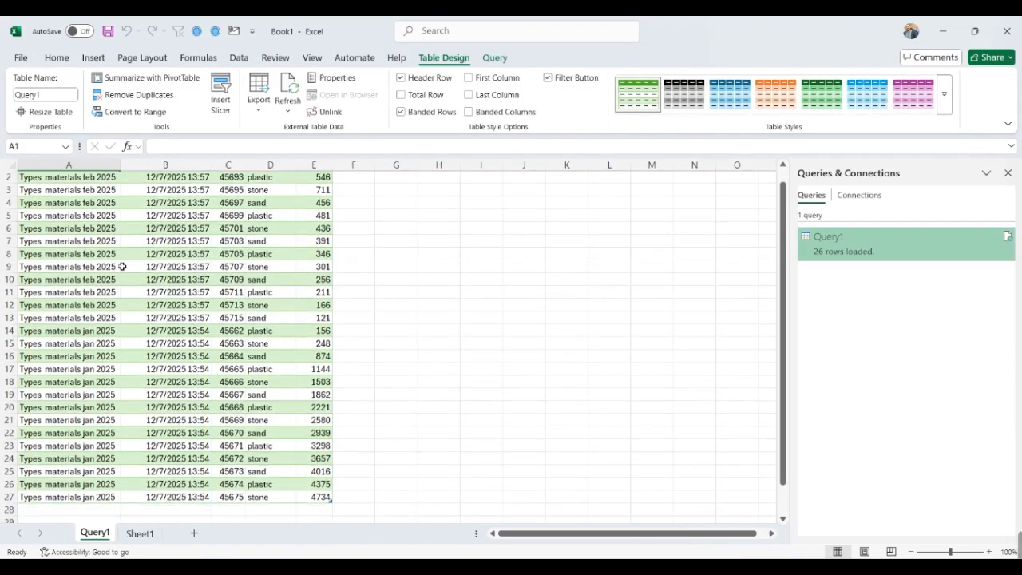
{"action": "scroll", "coordinate": [102, 199], "scroll_direction": "up", "scroll_amount": 3}
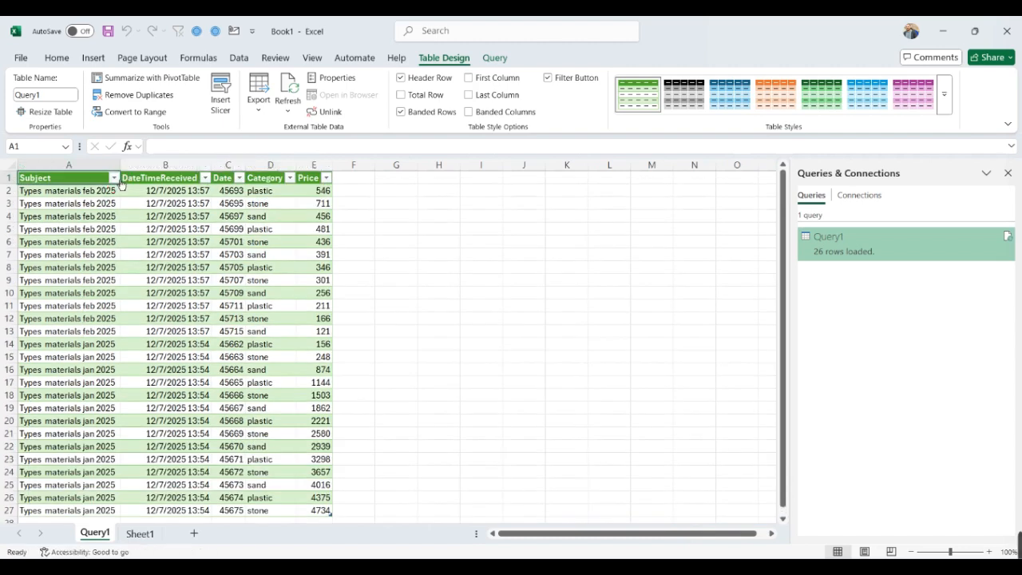
{"action": "left_click", "coordinate": [114, 177]}
{"action": "left_click", "coordinate": [222, 246]}
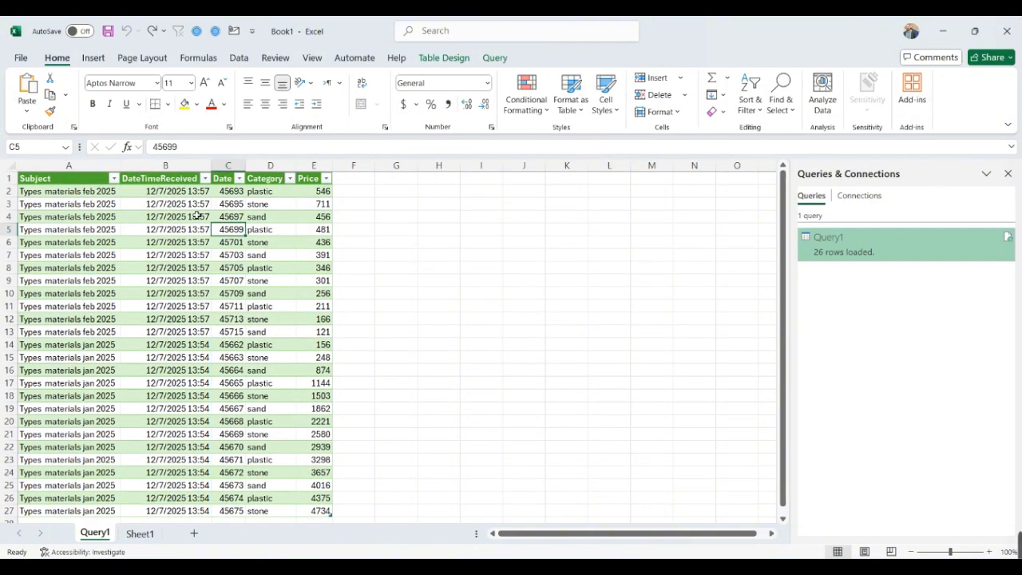
{"action": "left_click", "coordinate": [230, 165]}
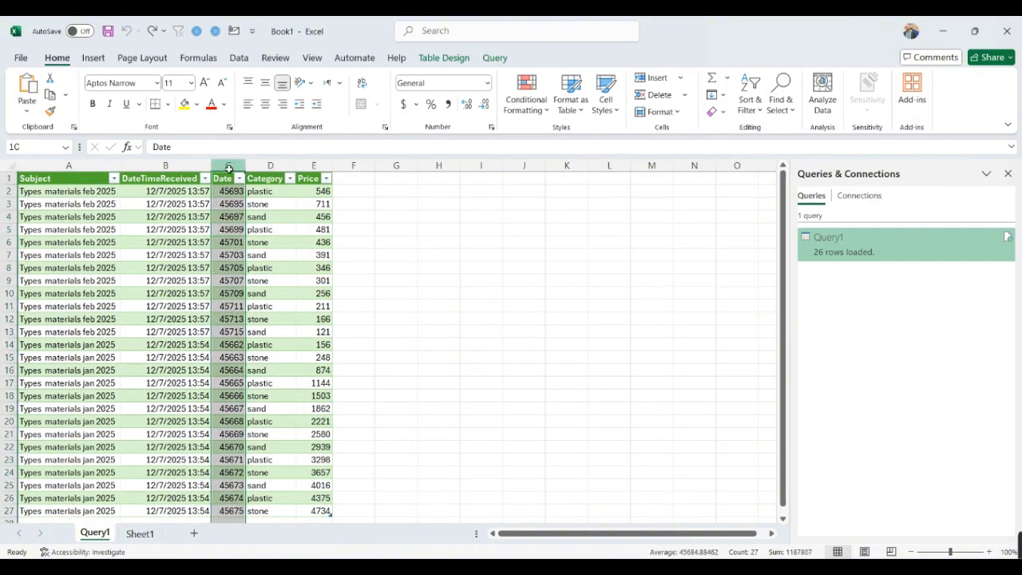
{"action": "left_click", "coordinate": [487, 83]}
{"action": "left_click", "coordinate": [471, 234]}
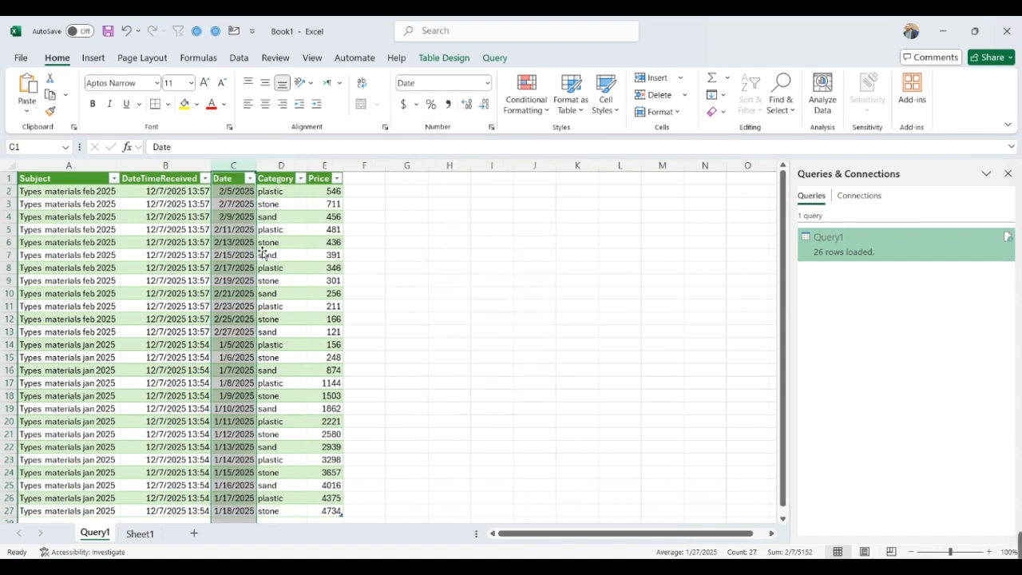
{"action": "left_click", "coordinate": [288, 241]}
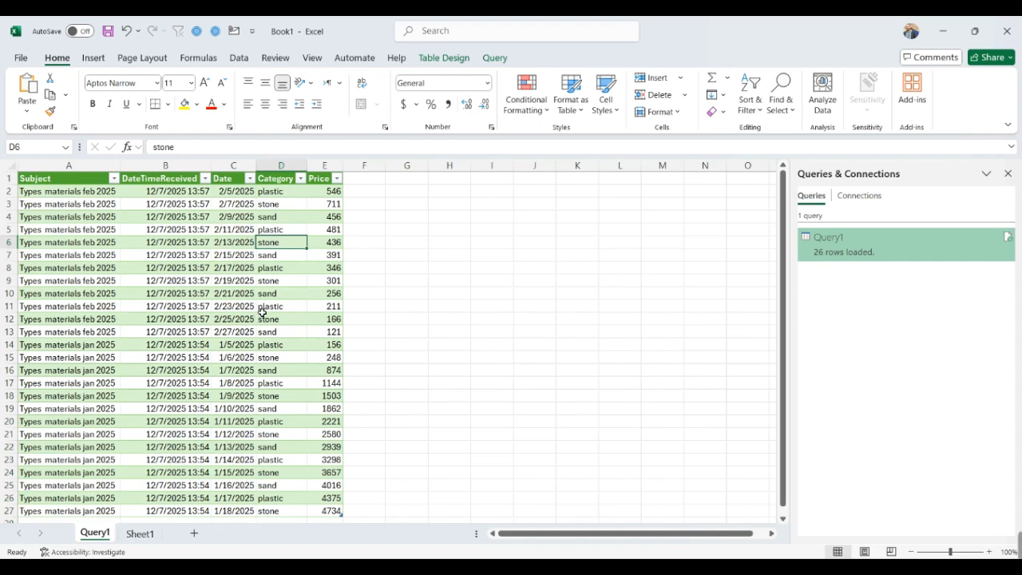
- Refresh the query table to pull in new mailbox attachments, and check the Subject column's filter values
{"action": "key", "text": "alt+Tab"}
{"action": "left_click", "coordinate": [111, 214]}
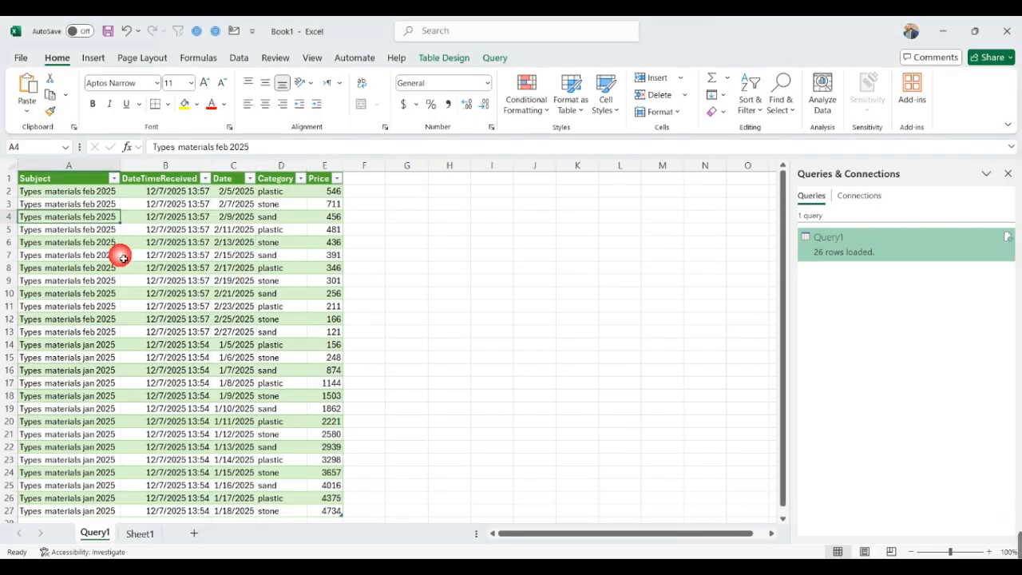
{"action": "left_click", "coordinate": [423, 62]}
{"action": "left_click", "coordinate": [287, 84]}
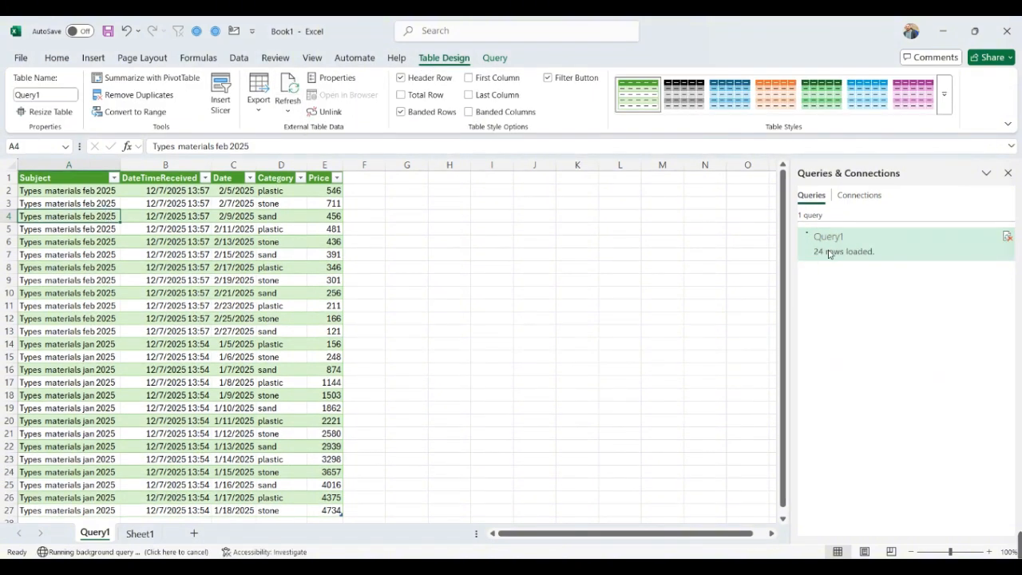
{"action": "left_click_drag", "start_coordinate": [102, 219], "coordinate": [102, 330]}
{"action": "left_click", "coordinate": [102, 233]}
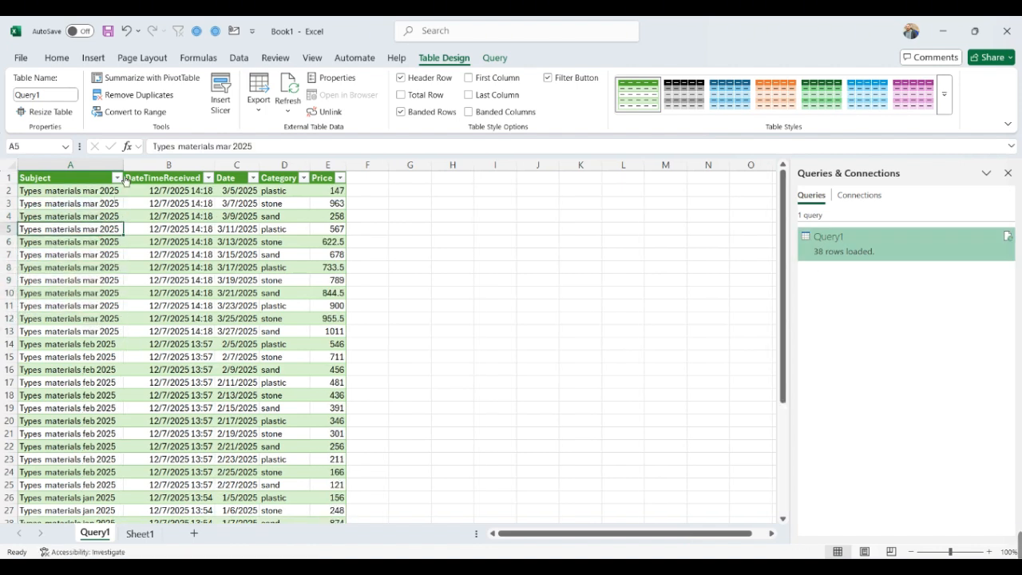
{"action": "left_click", "coordinate": [117, 178]}
{"action": "left_click", "coordinate": [197, 299]}
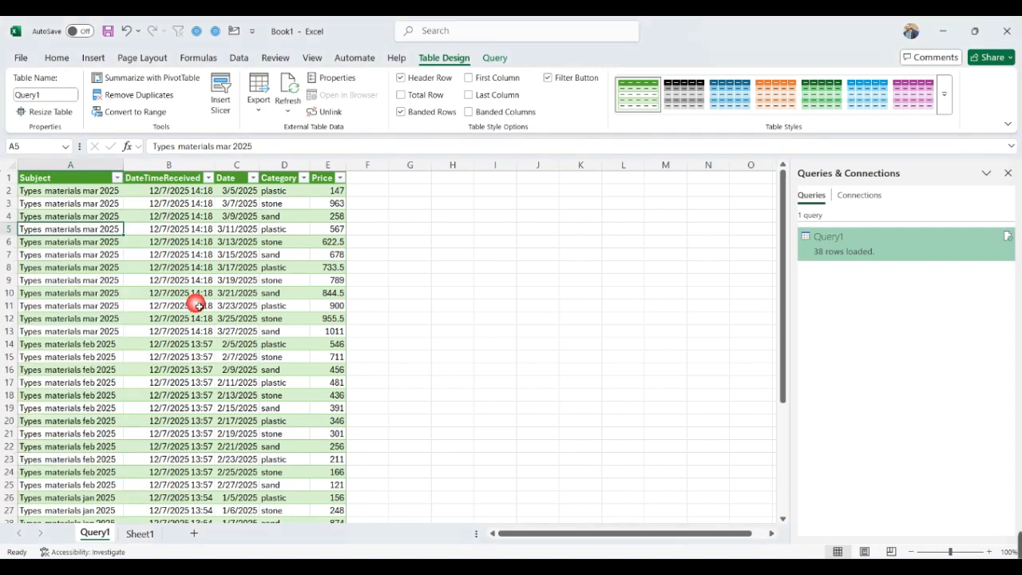